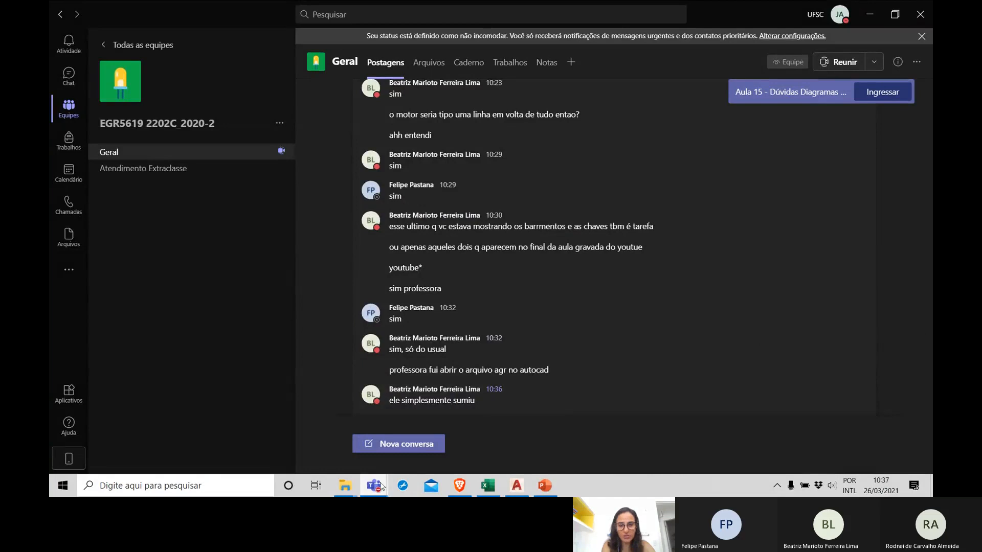
Check the latest messages in the Geral channel and toggle screen sharing for the ongoing meeting
mouse_move(380, 486)
left_click(469, 403)
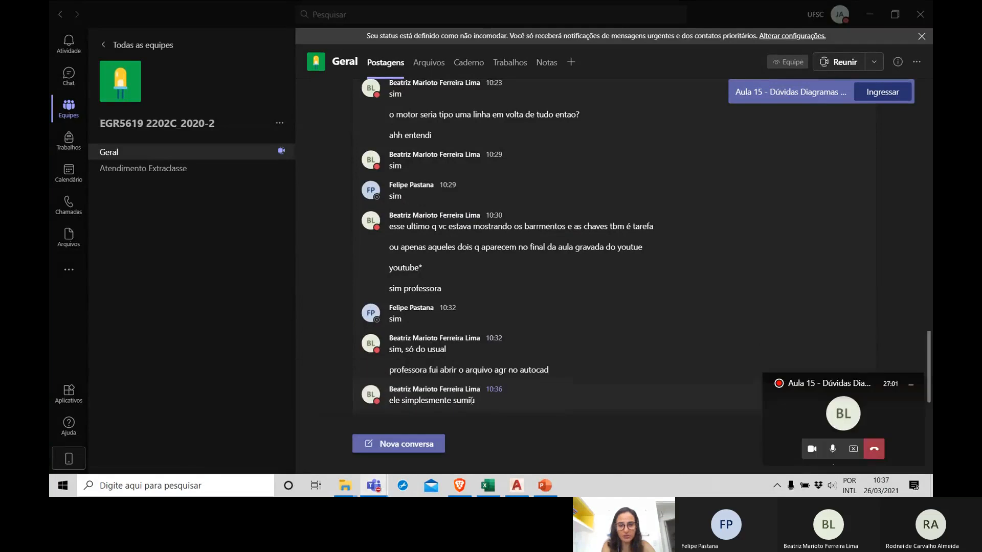
left_click(853, 449)
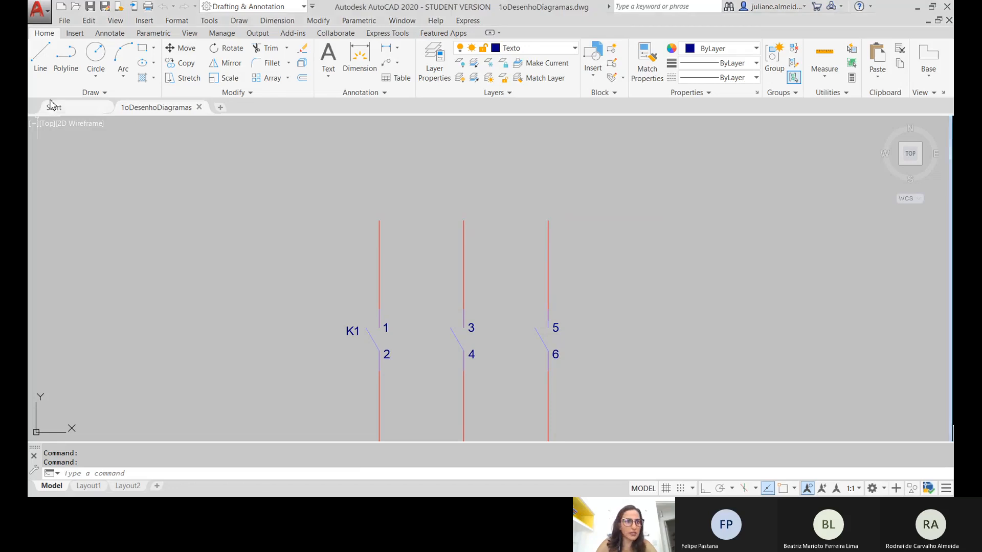
Switch to AutoCAD's Start page, open the recent drawing planta base-v0 and display its model space
left_click(63, 110)
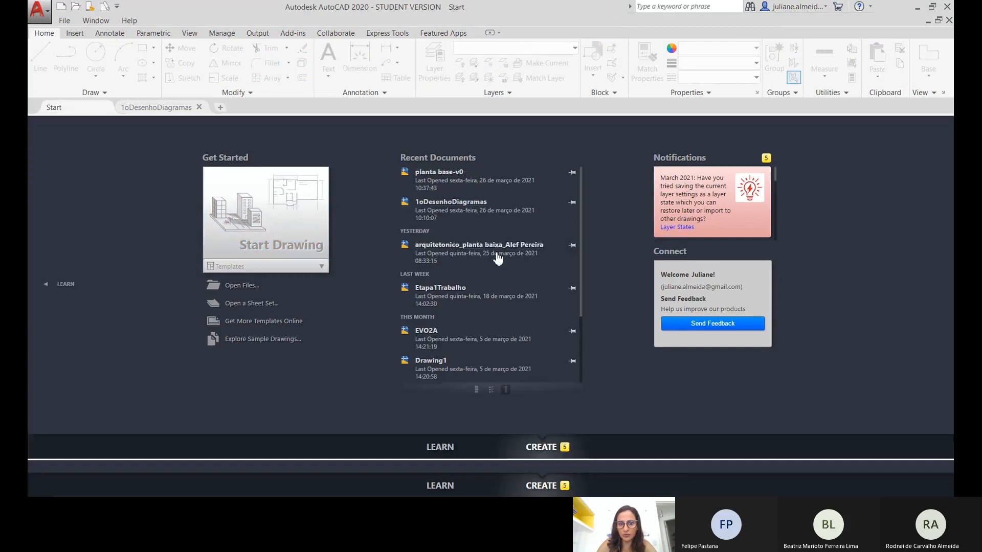
left_click(498, 259)
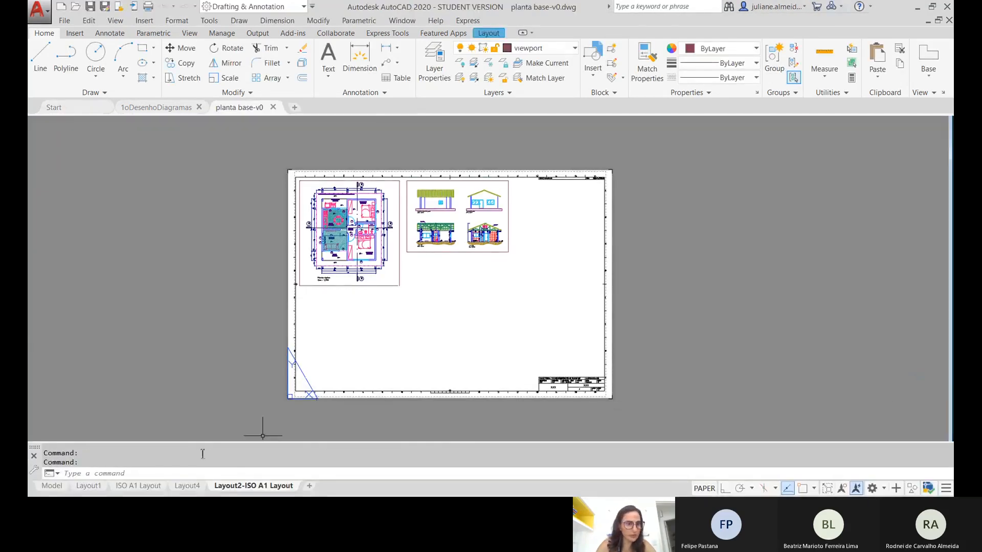
left_click(52, 486)
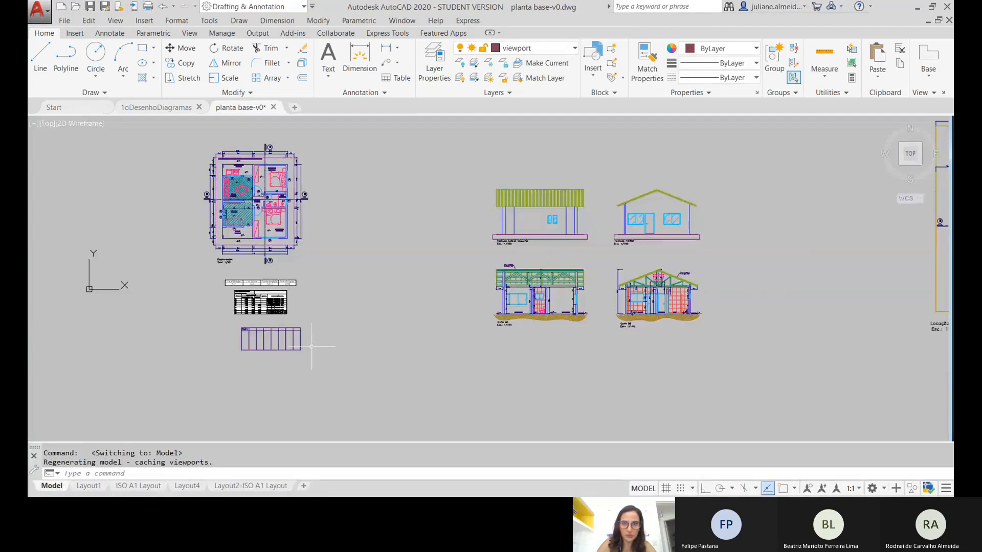
Examine how the plans, elevations and site plans are spread across model space
scroll(311, 346, "down", 6)
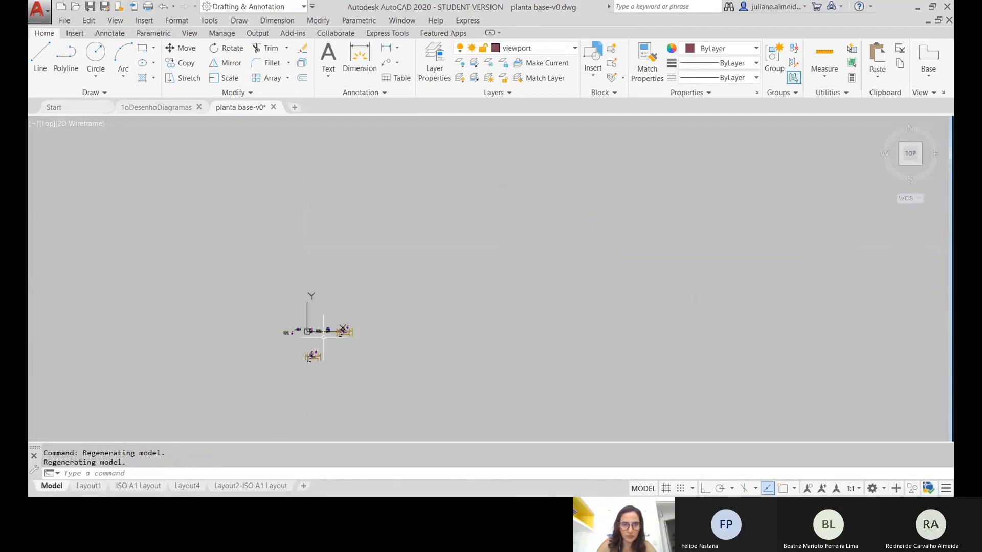
scroll(323, 332, "up", 8)
scroll(326, 333, "down", 4)
mouse_move(341, 327)
middle_mouse_down()
mouse_move(400, 286)
mouse_move(454, 268)
middle_mouse_up()
scroll(399, 241, "up", 4)
scroll(399, 241, "down", 3)
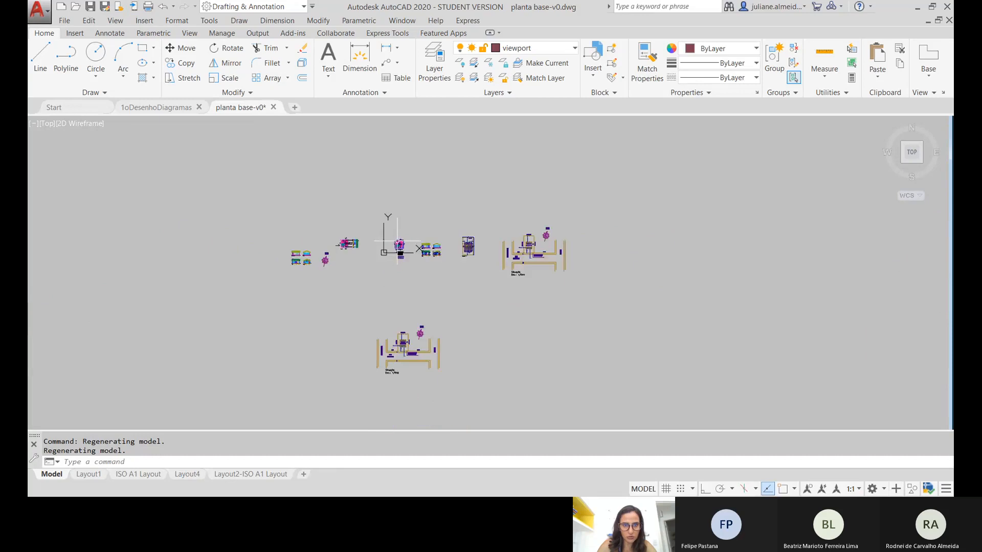
scroll(351, 246, "up", 5)
scroll(351, 245, "down", 2)
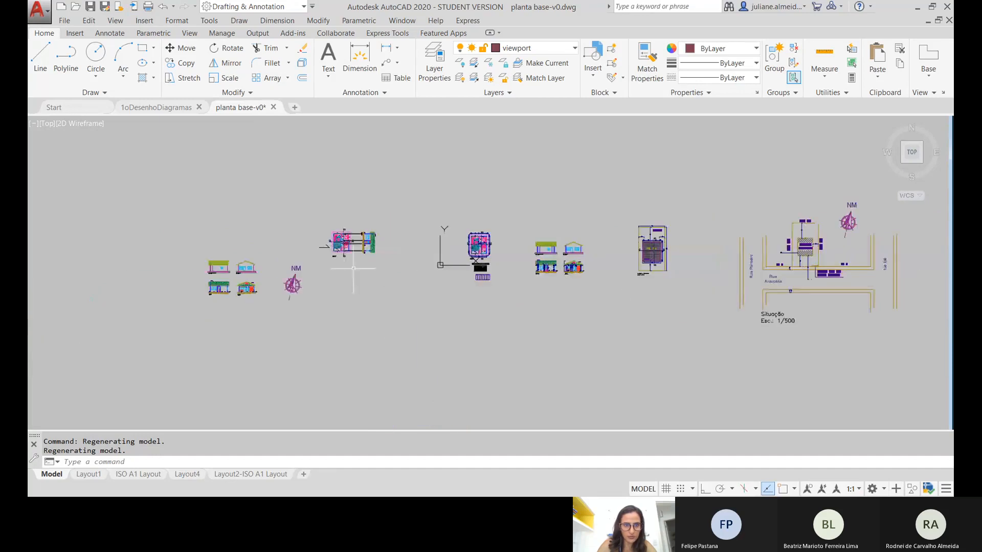
Copy the elevations, north symbol and floor plan west of the origin to a spot far to the upper right of all other drawings
left_click(395, 329)
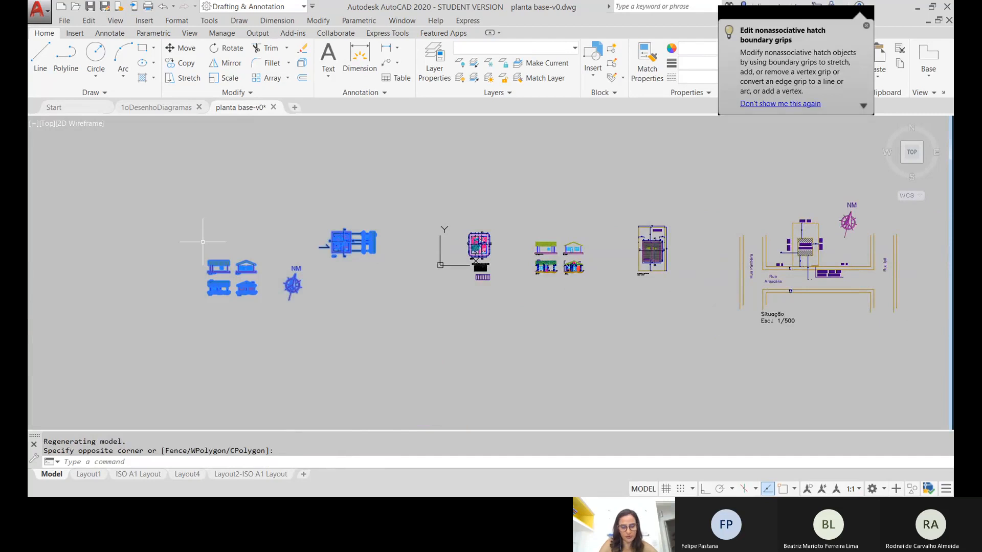
type("co")
key("Return")
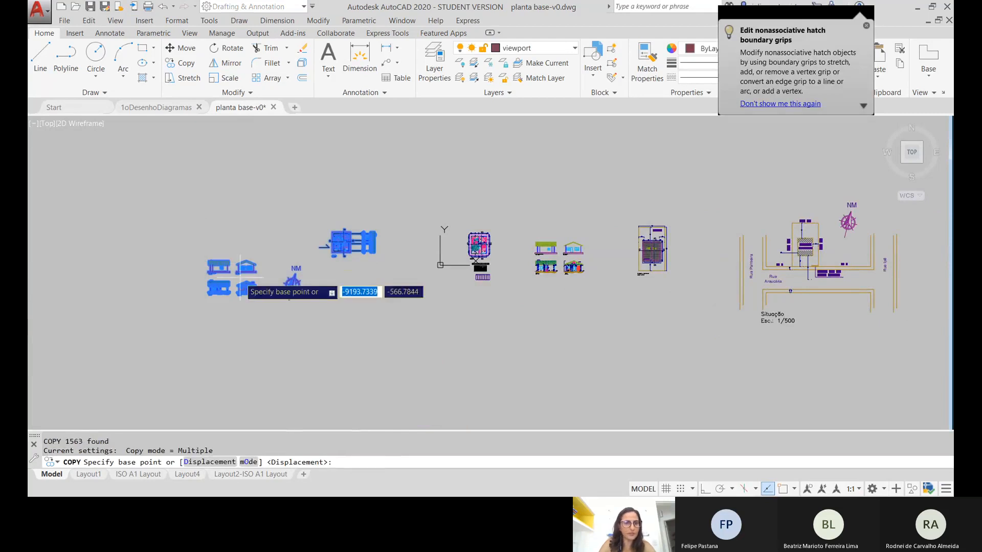
left_click(209, 251)
scroll(386, 198, "down", 3)
scroll(386, 199, "down", 5)
middle_click_drag(332, 232, 139, 355)
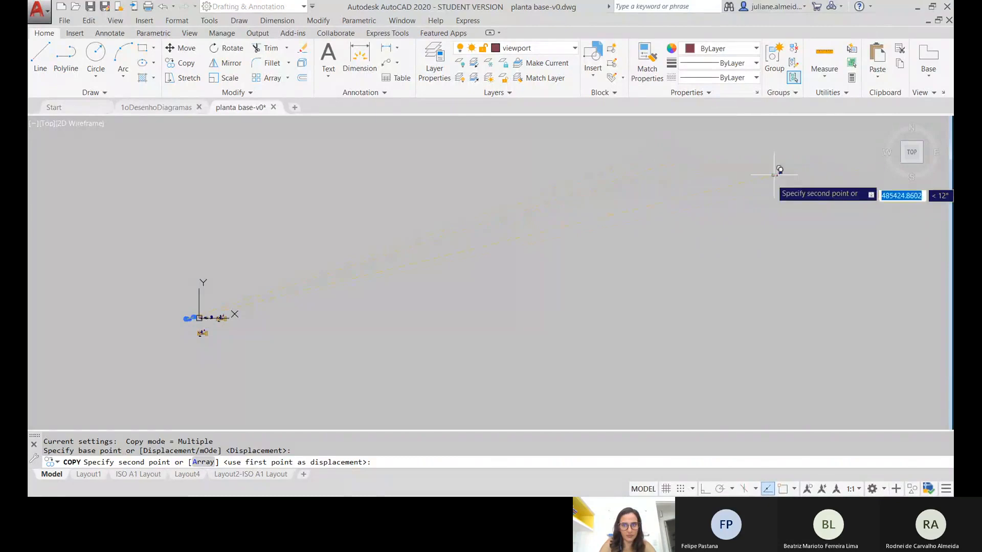
left_click(847, 176)
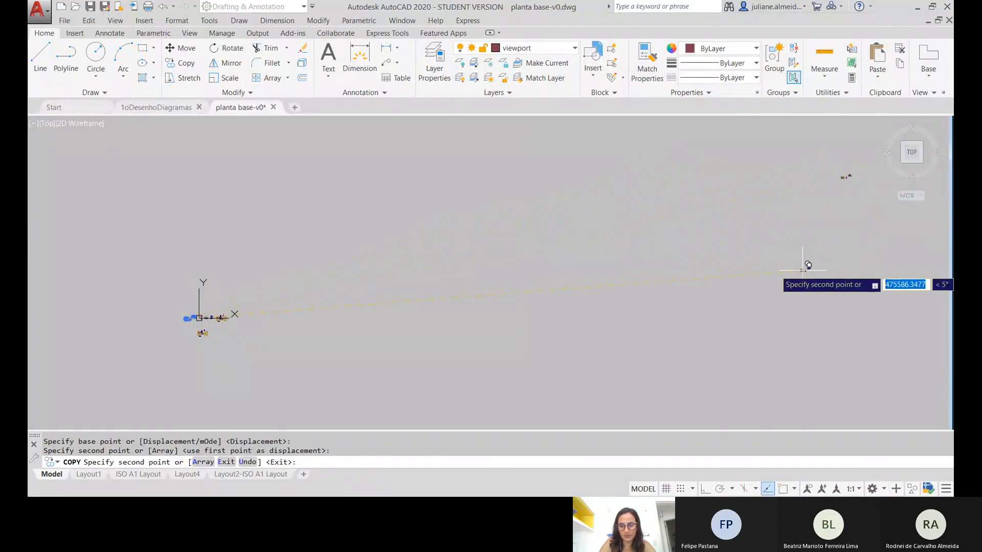
key("Return")
Use Zoom Extents to bring all objects into view and inspect the far-away copies up close
middle_click_drag(776, 269, 700, 292)
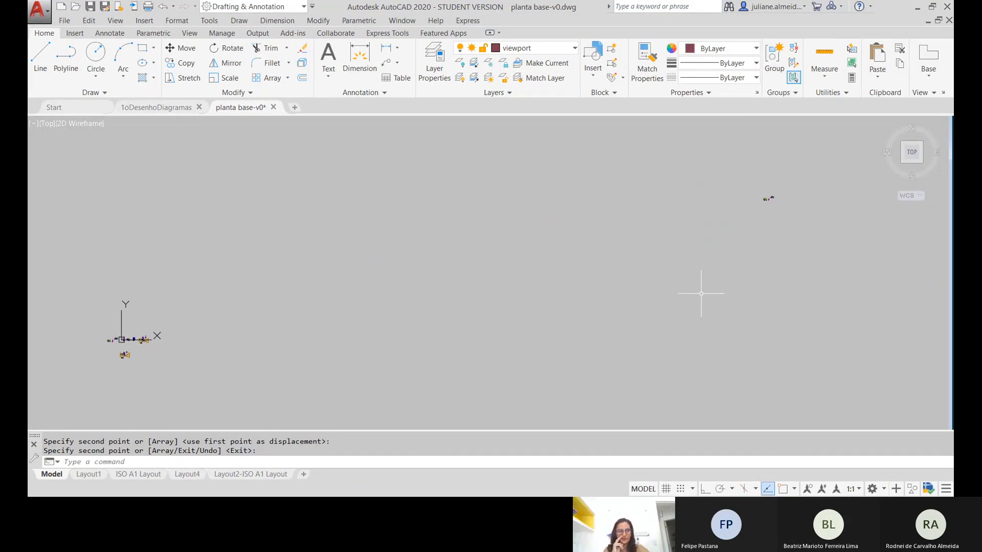
scroll(735, 375, "down", 5)
scroll(735, 375, "up", 7)
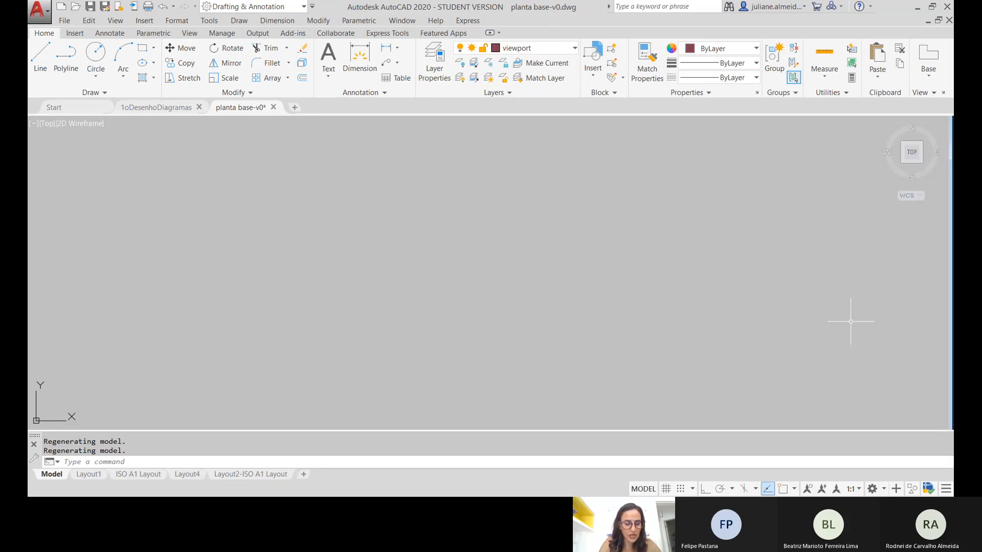
type("zoom")
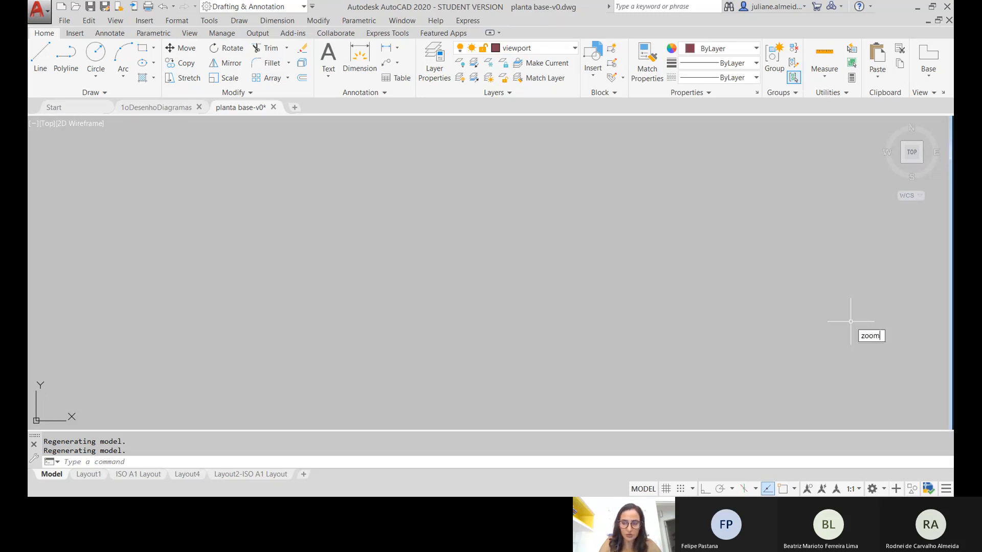
key("Return")
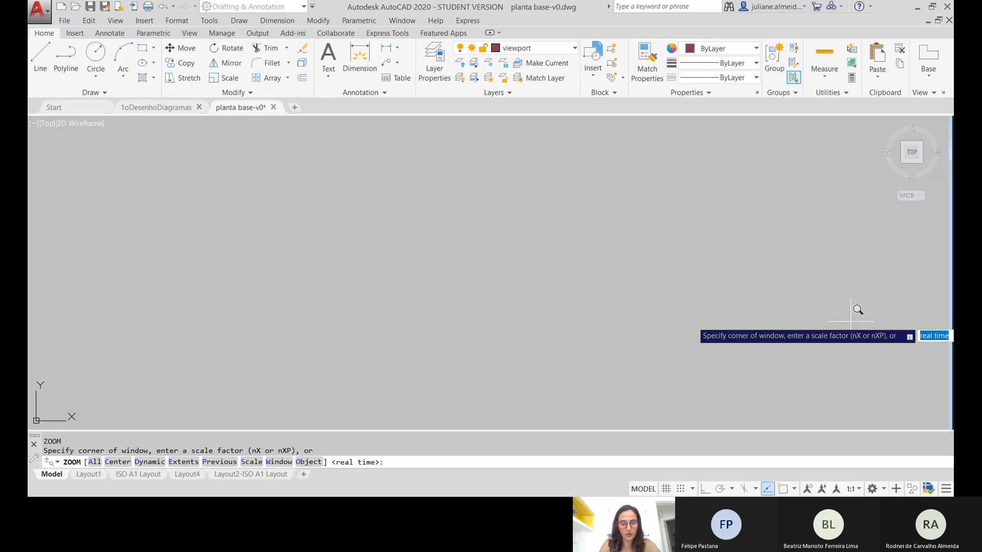
type("e")
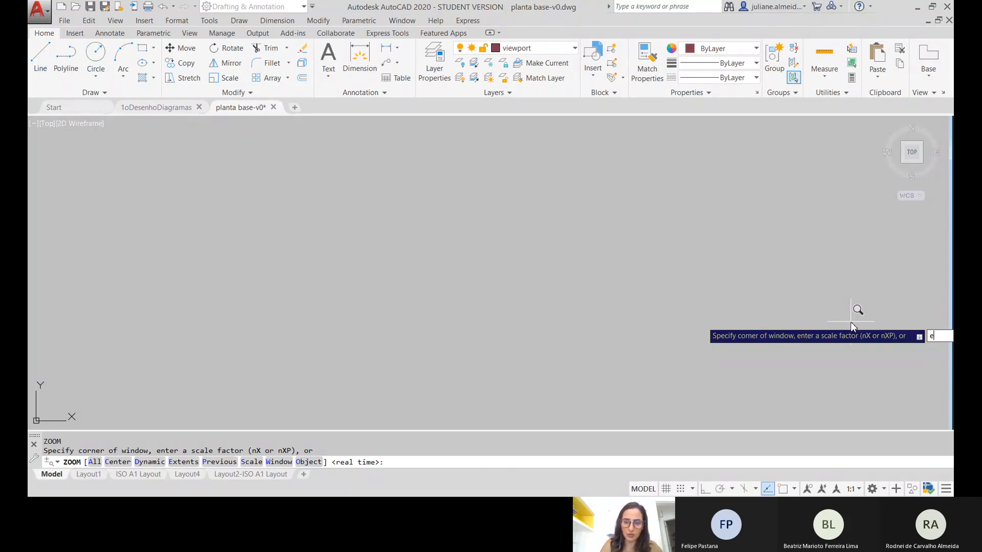
key("Return")
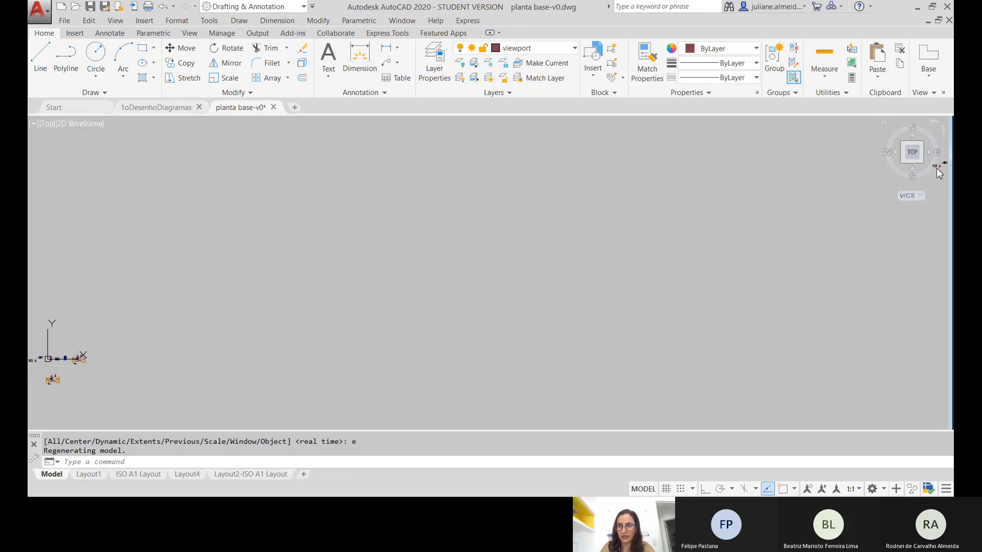
mouse_move(742, 219)
middle_mouse_down()
mouse_move(616, 270)
mouse_move(349, 321)
middle_mouse_up()
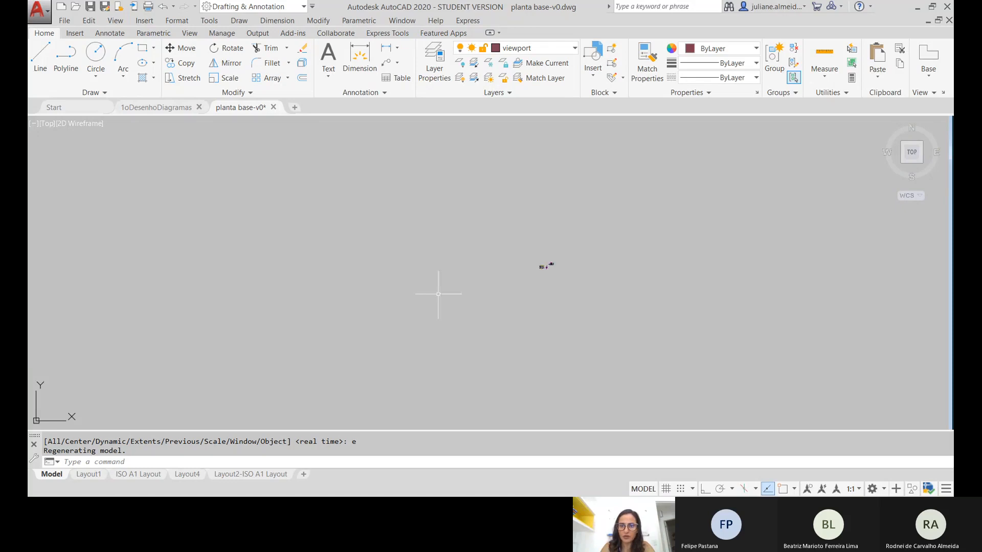
scroll(546, 269, "up", 6)
mouse_move(545, 271)
middle_mouse_down()
mouse_move(552, 333)
mouse_move(507, 339)
middle_mouse_up()
scroll(556, 330, "up", 3)
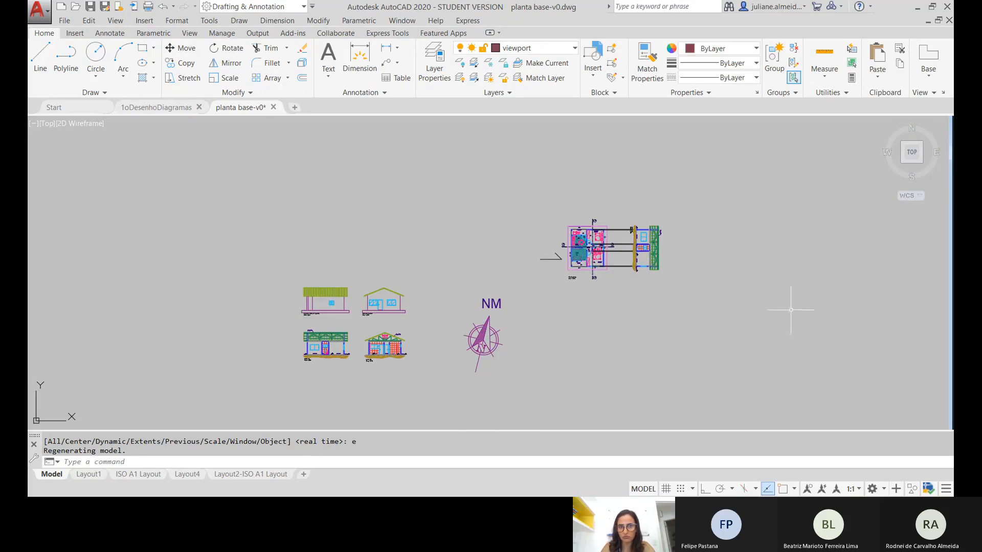
Move the distant copies of the elevations, north symbol and floor plan back beside the original drawings, just above and left of their originals
scroll(694, 301, "down", 3)
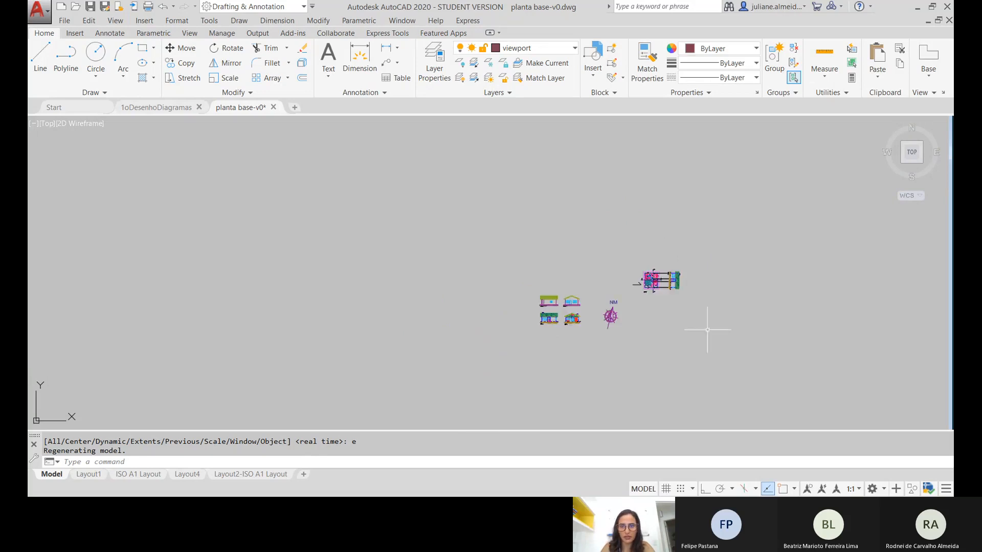
left_click(772, 367)
left_click(412, 193)
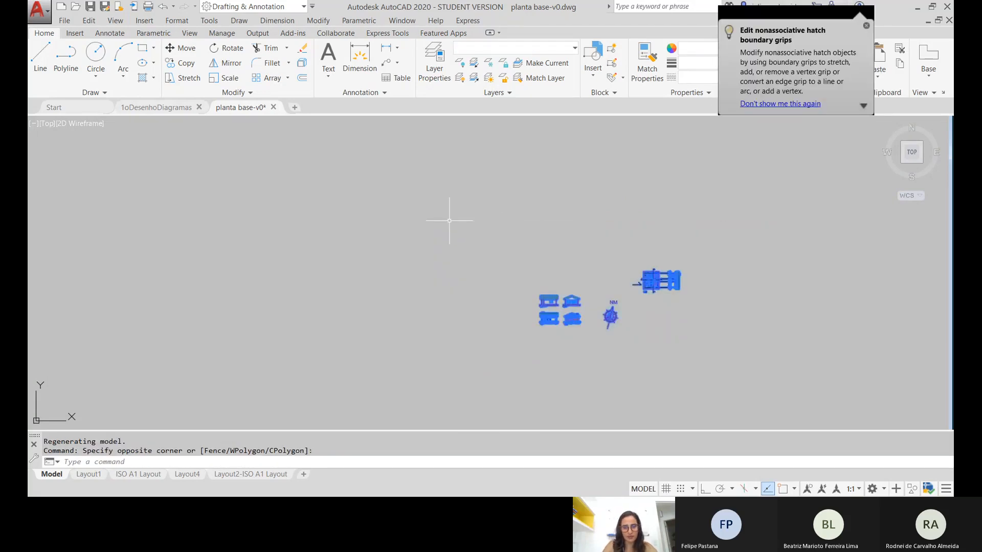
type("move")
key("Return")
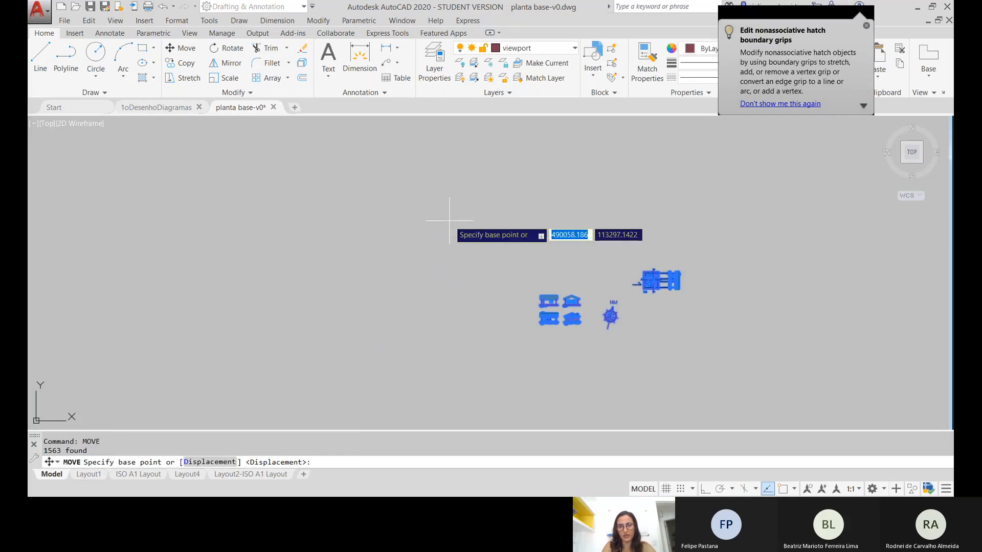
left_click(605, 305)
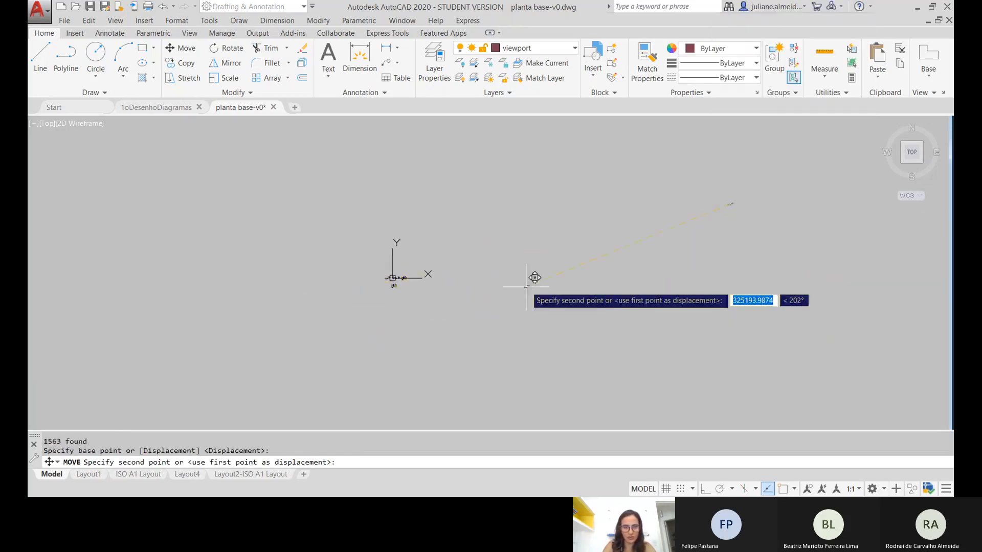
scroll(370, 297, "down", 5)
middle_click_drag(341, 292, 645, 223)
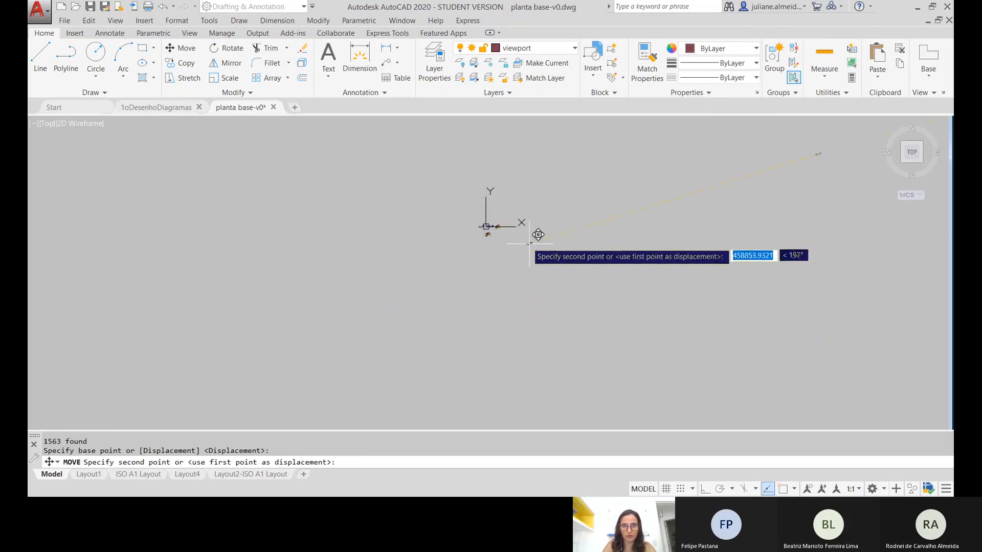
scroll(531, 242, "up", 5)
scroll(409, 256, "up", 3)
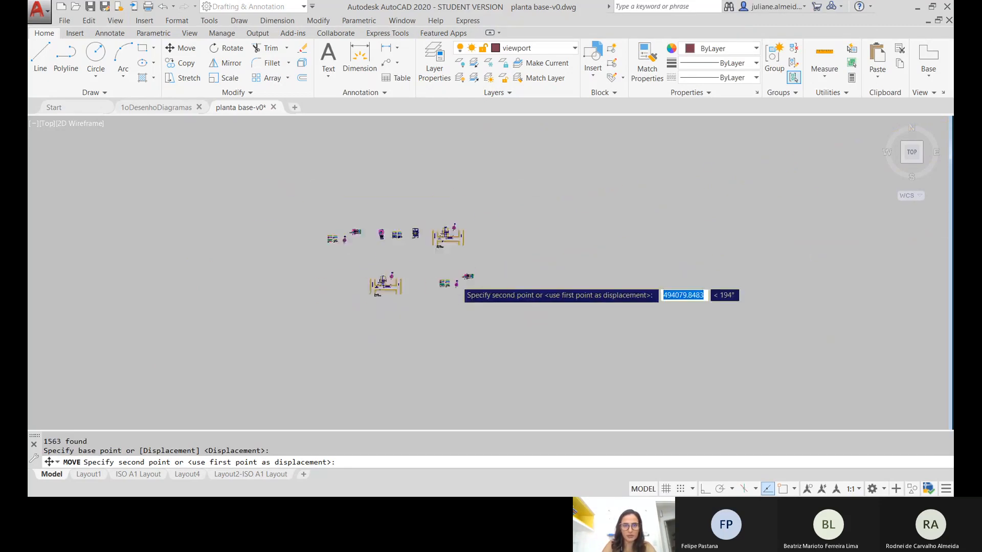
middle_click_drag(338, 246, 484, 325)
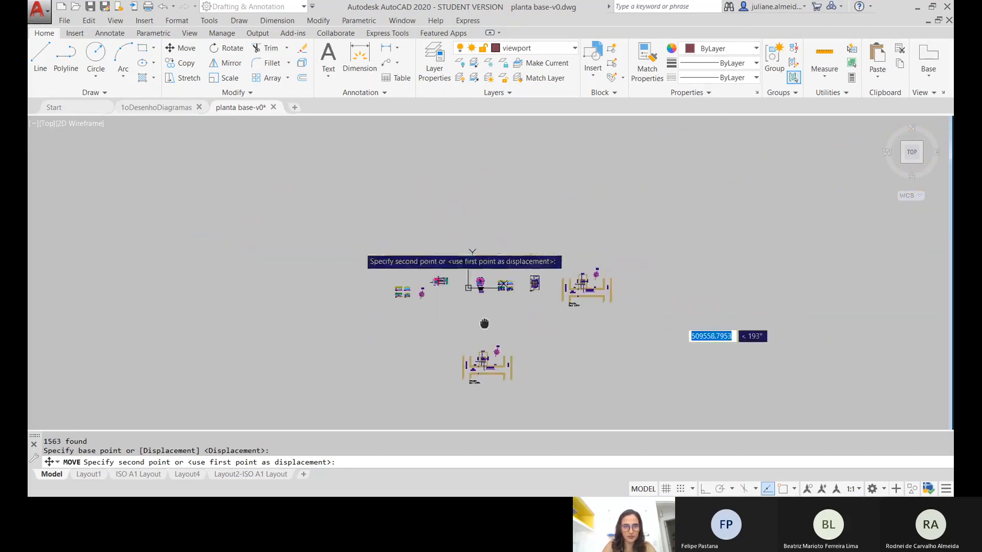
left_click(363, 257)
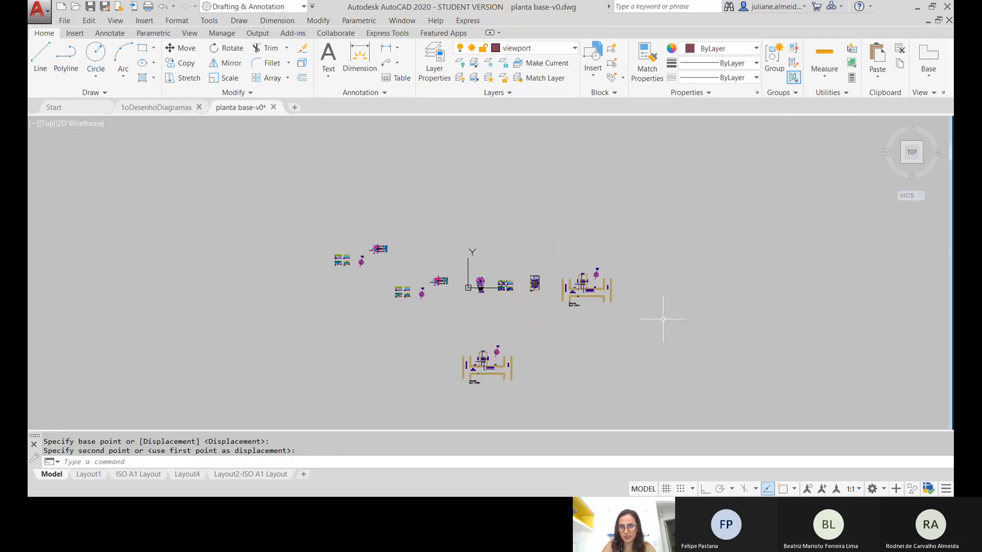
Look over the floor plan, elevations, roof plan and site plan along the main row of drawings
scroll(468, 288, "up", 5)
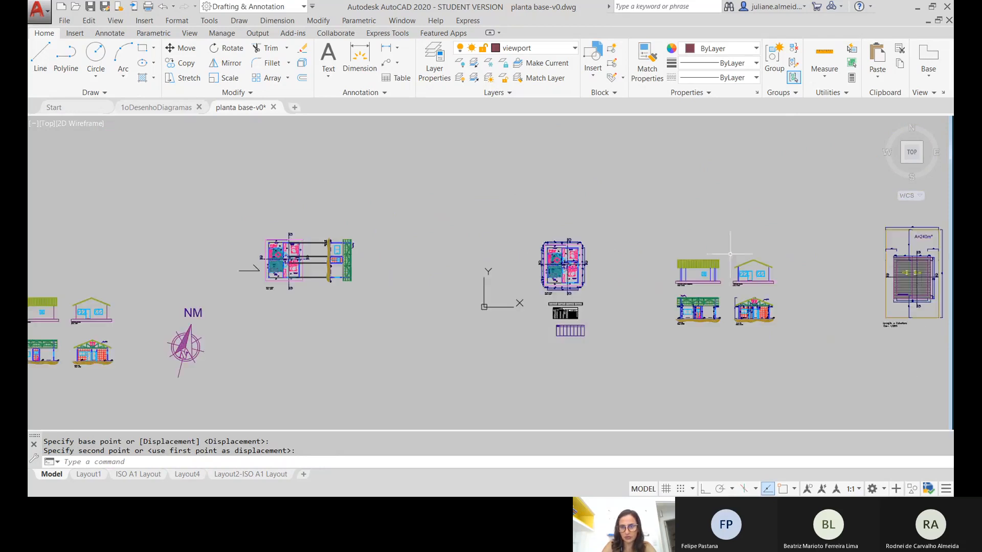
middle_click_drag(487, 285, 405, 230)
middle_click_drag(601, 259, 316, 259)
middle_click_drag(461, 267, 264, 266)
middle_click_drag(209, 250, 725, 327)
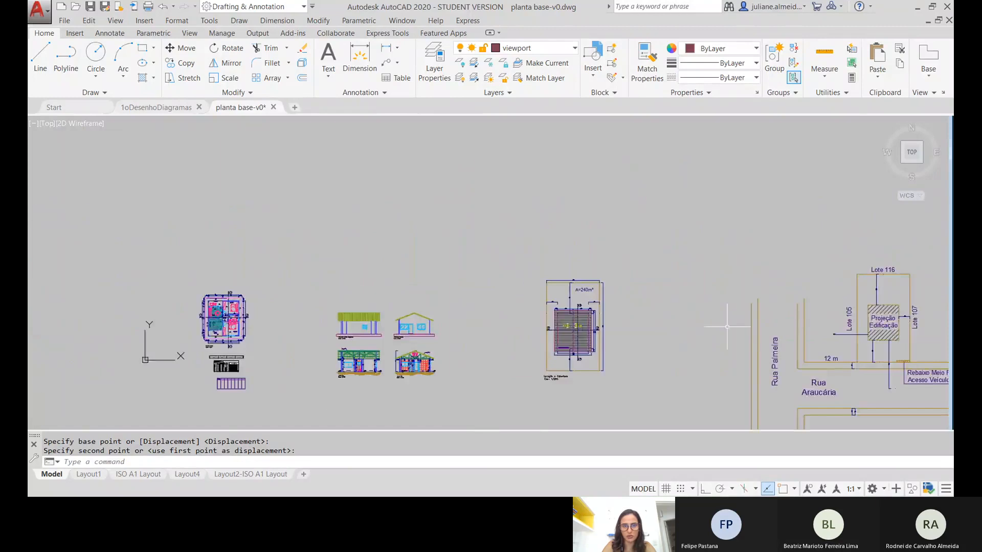
middle_click_drag(488, 323, 589, 244)
middle_click_drag(389, 345, 424, 328)
mouse_move(404, 276)
middle_mouse_down()
mouse_move(529, 291)
mouse_move(446, 272)
middle_mouse_up()
Run Zoom with the Extents option to fit all the regrouped drawings in the view
scroll(528, 291, "down", 4)
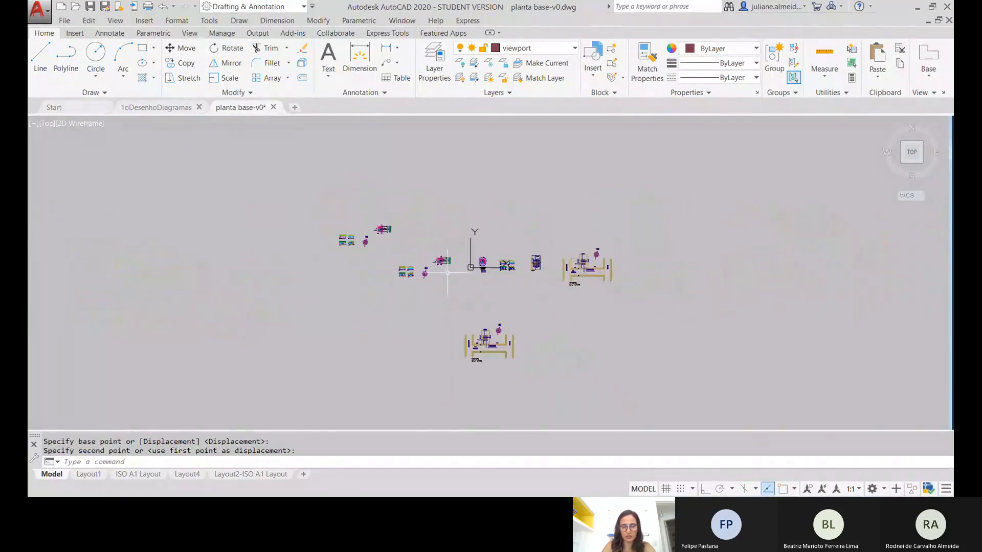
type("zoom")
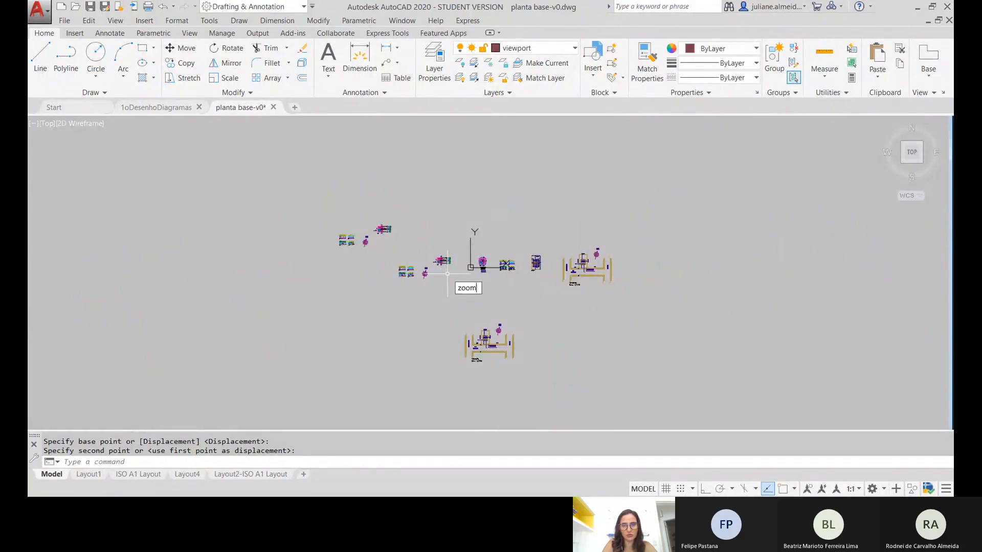
key("Return")
type("e")
key("Return")
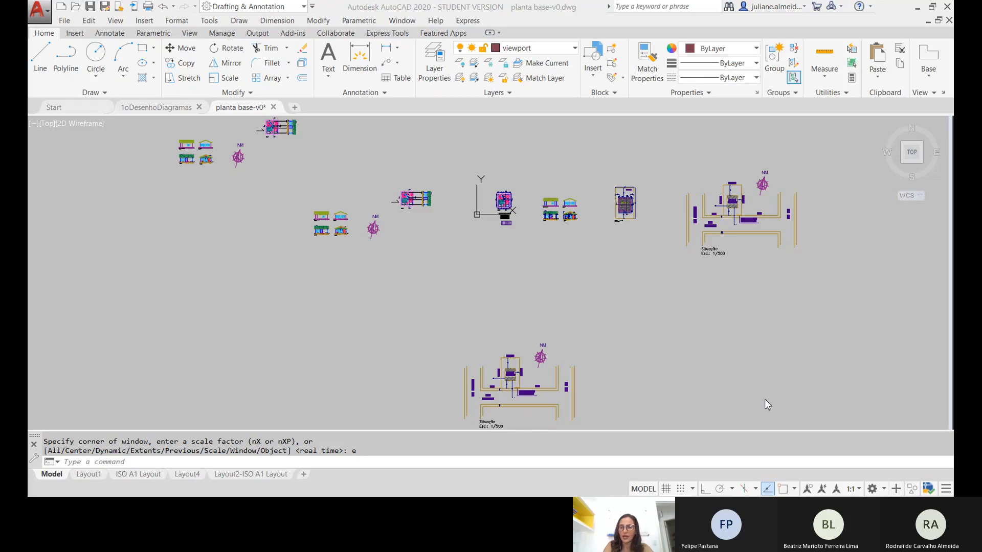
Repeat the ZOOM command with the Extents option to show every object in the drawing
left_click(844, 292)
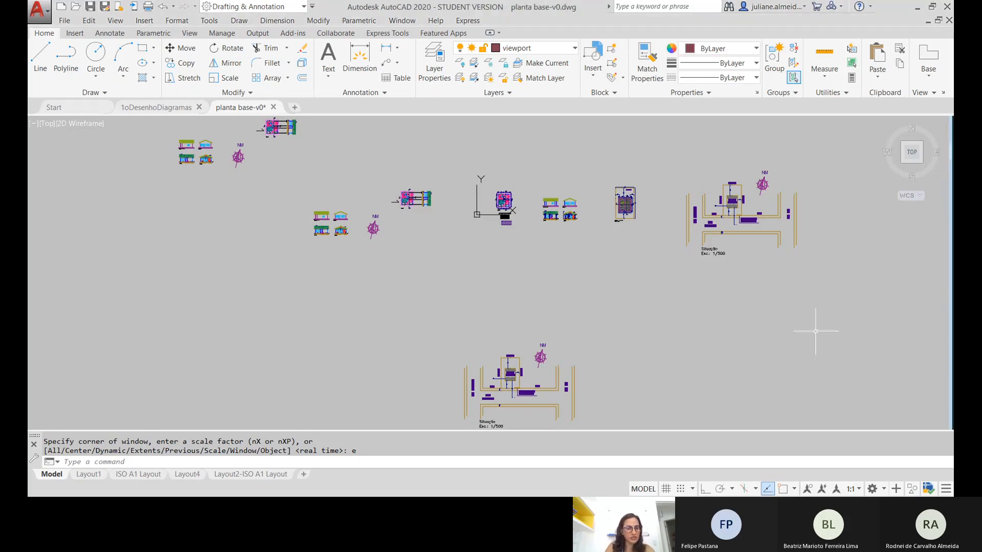
left_click(241, 462)
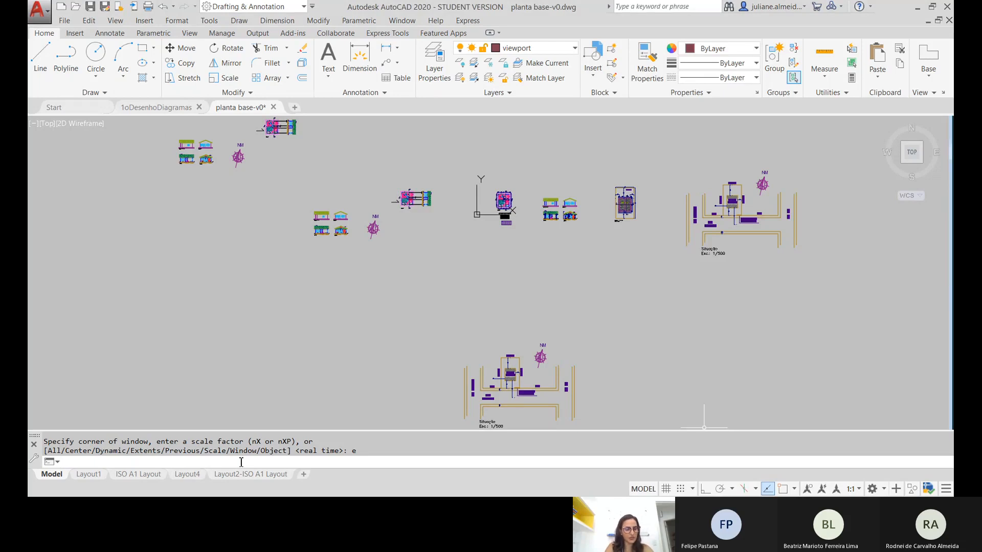
type("ZOOn")
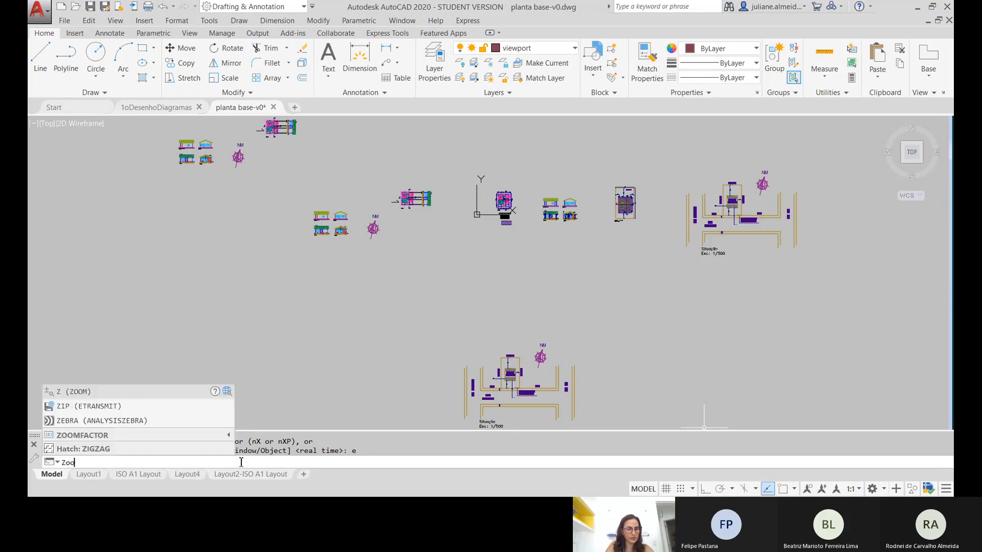
key("BackSpace")
type("M")
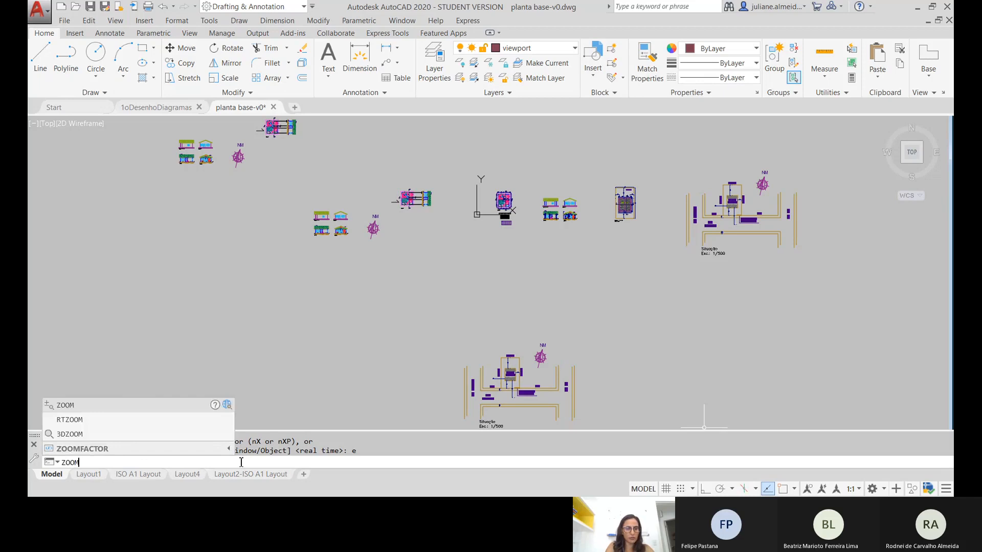
key("Return")
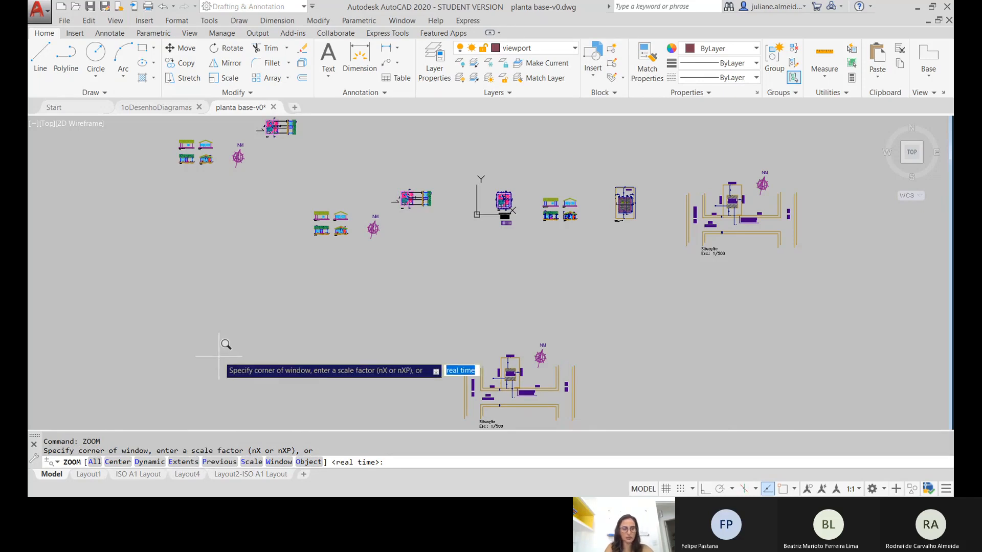
type("e")
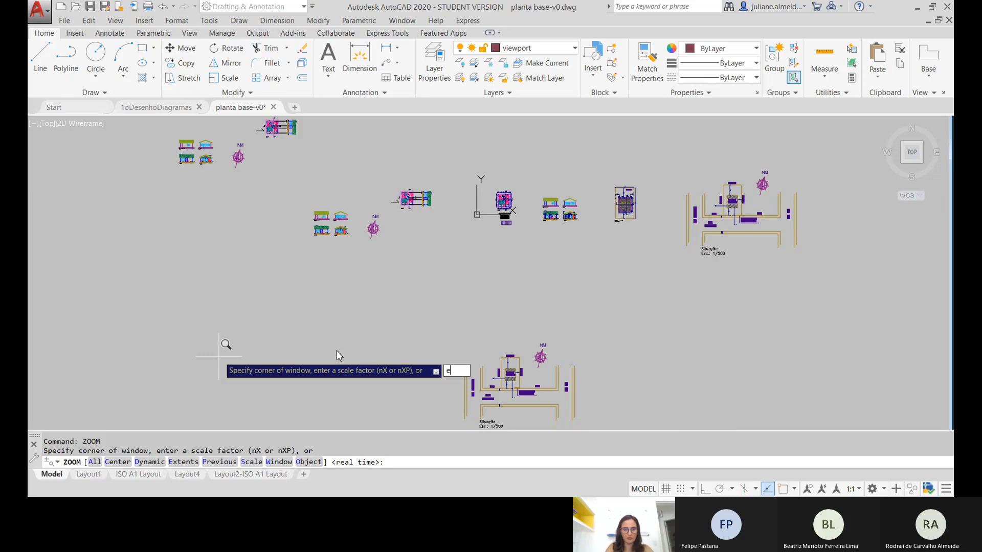
key("Return")
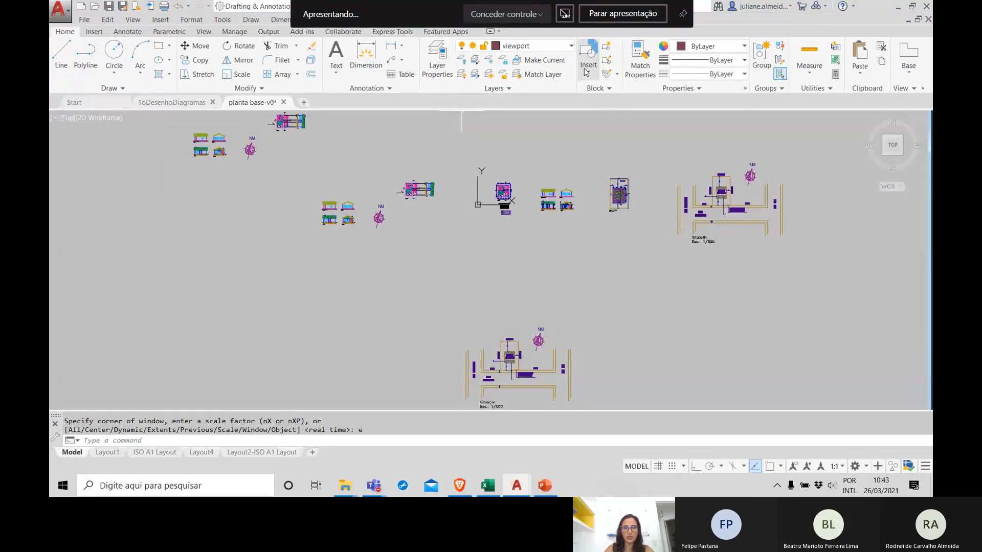
Close the planta base-v0 drawing without saving its changes, leaving 1oDesenhoDiagramas as the active drawing
left_click(437, 57)
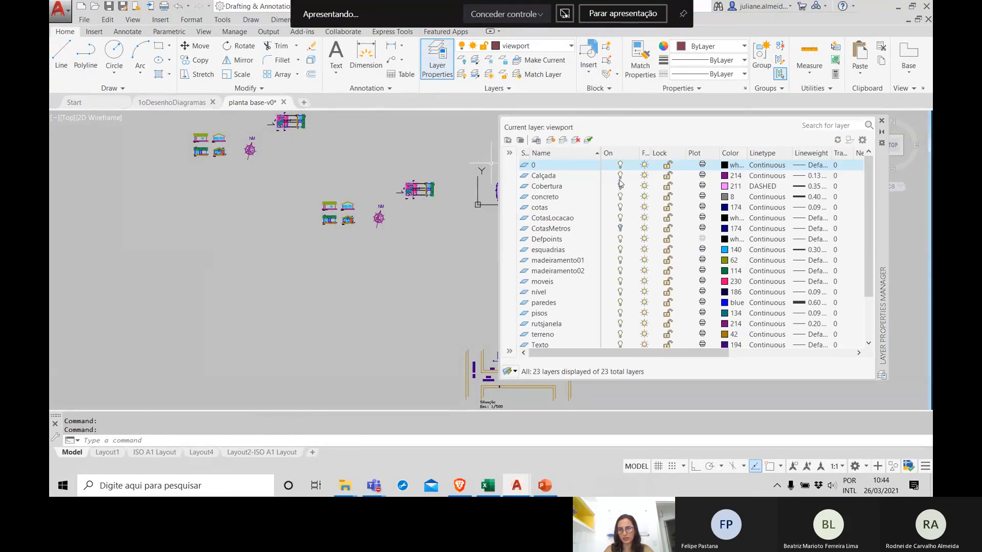
left_click(882, 121)
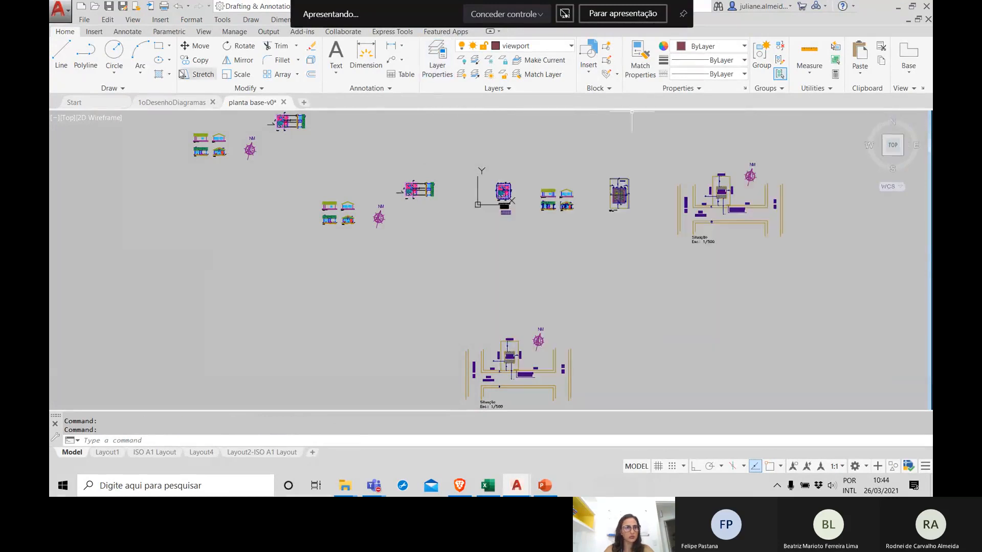
left_click(164, 103)
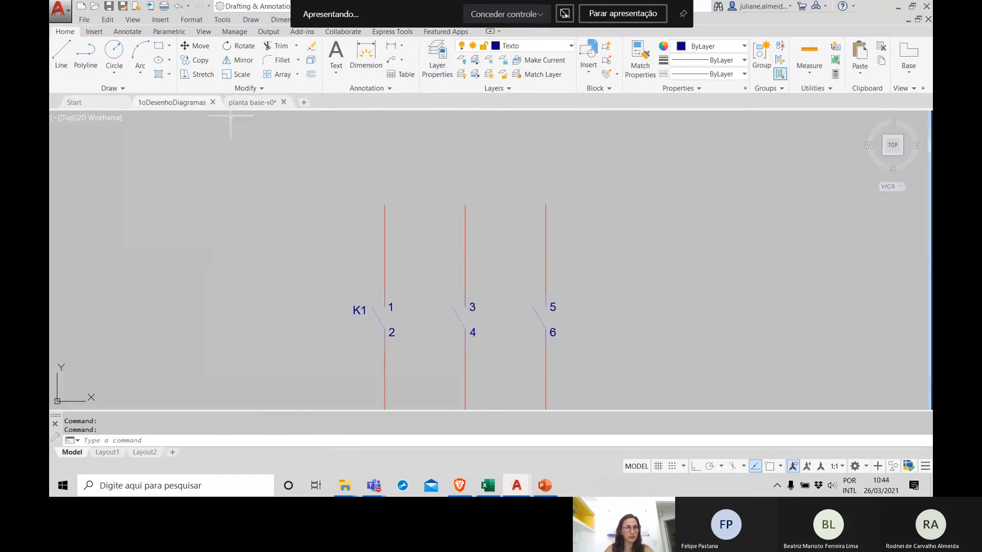
left_click(262, 105)
left_click(284, 103)
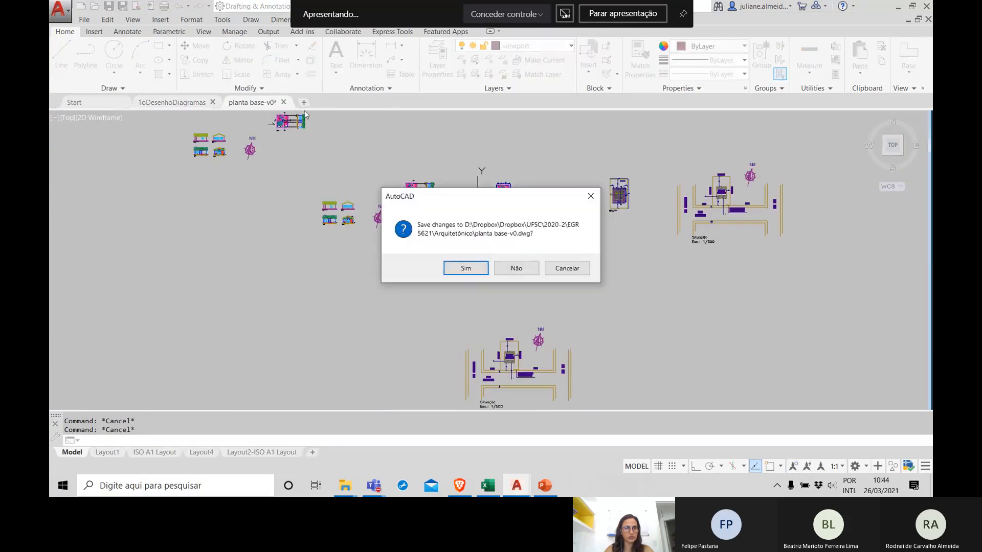
left_click(527, 270)
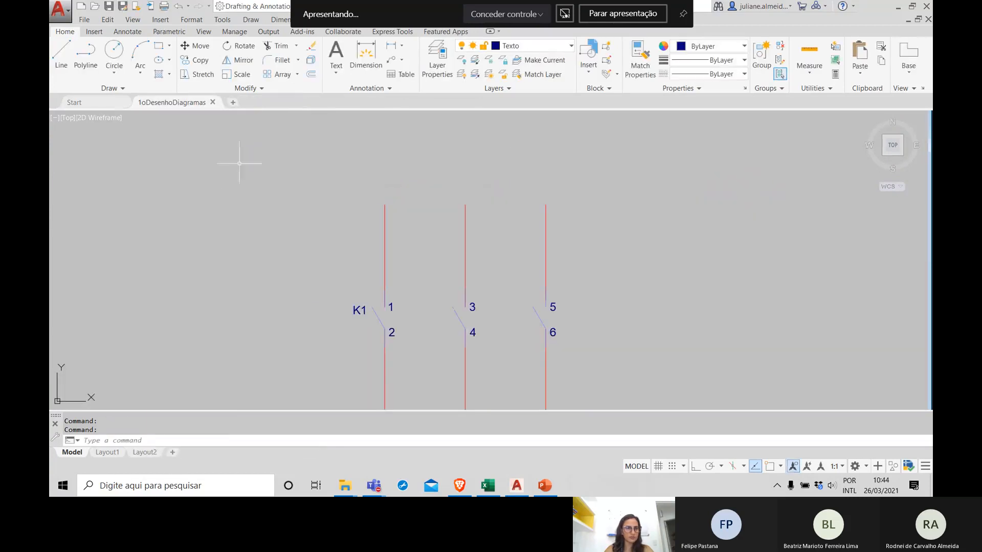
Examine the loaded linetypes available for the Motor layer in the layer properties, and sort the layers by linetype
left_click(438, 57)
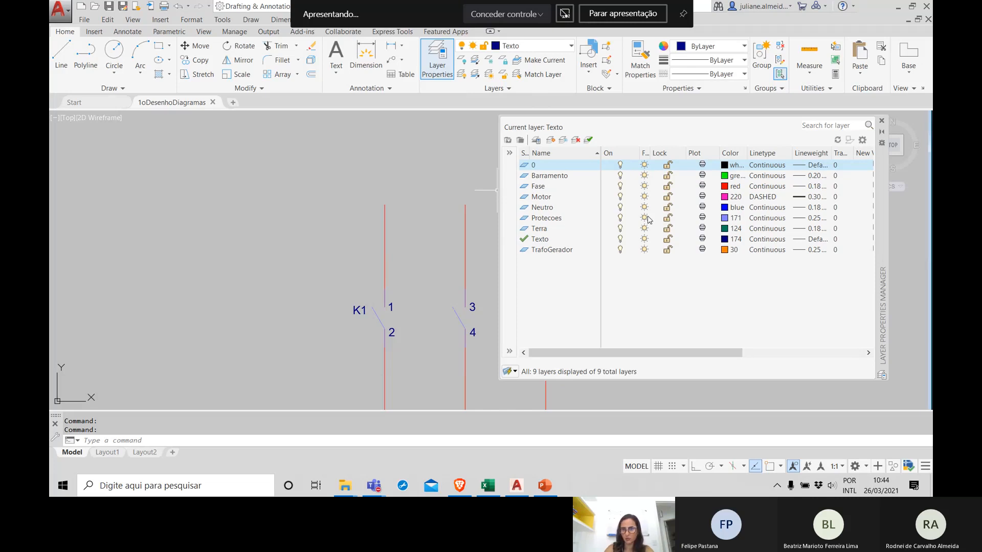
left_click(766, 196)
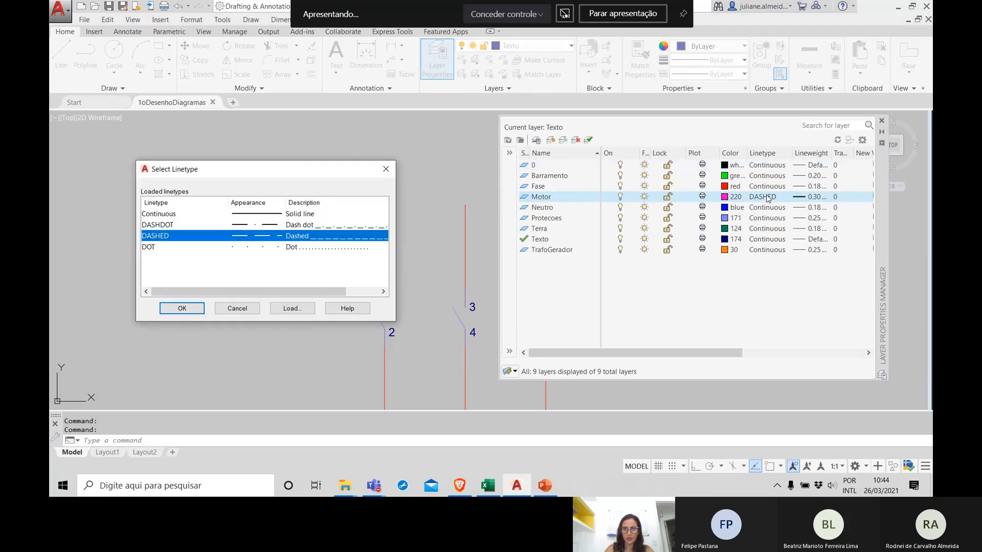
left_click(174, 257)
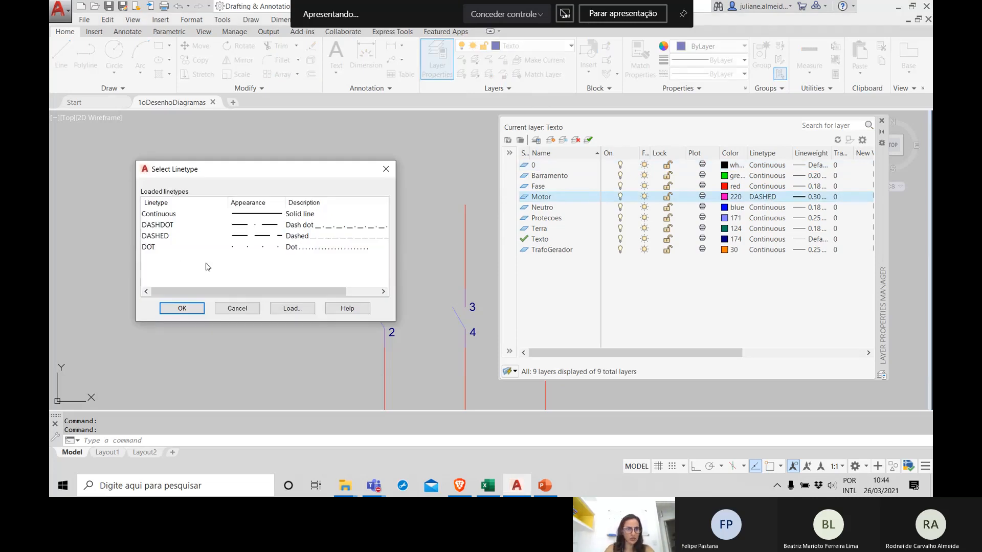
left_click(148, 249)
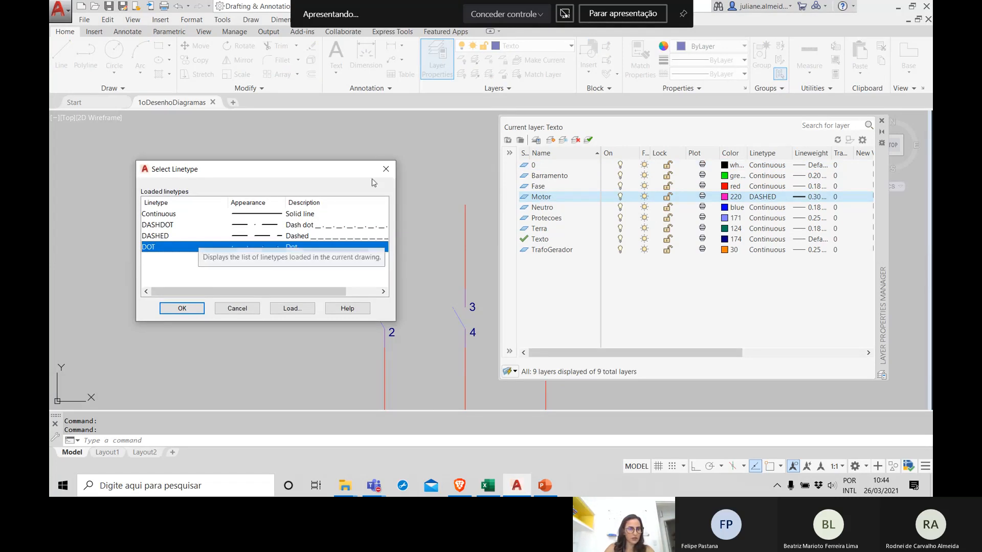
left_click(187, 217)
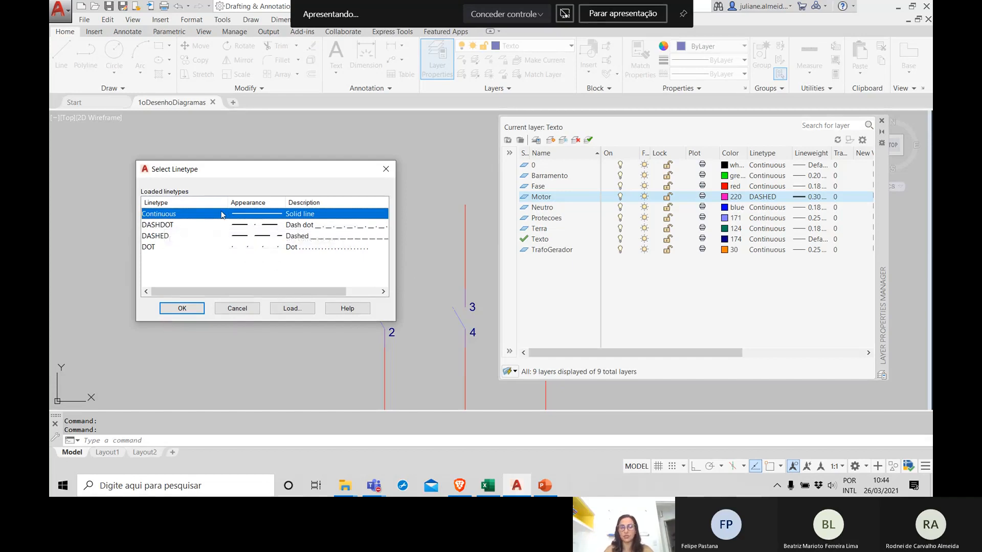
left_click(161, 225)
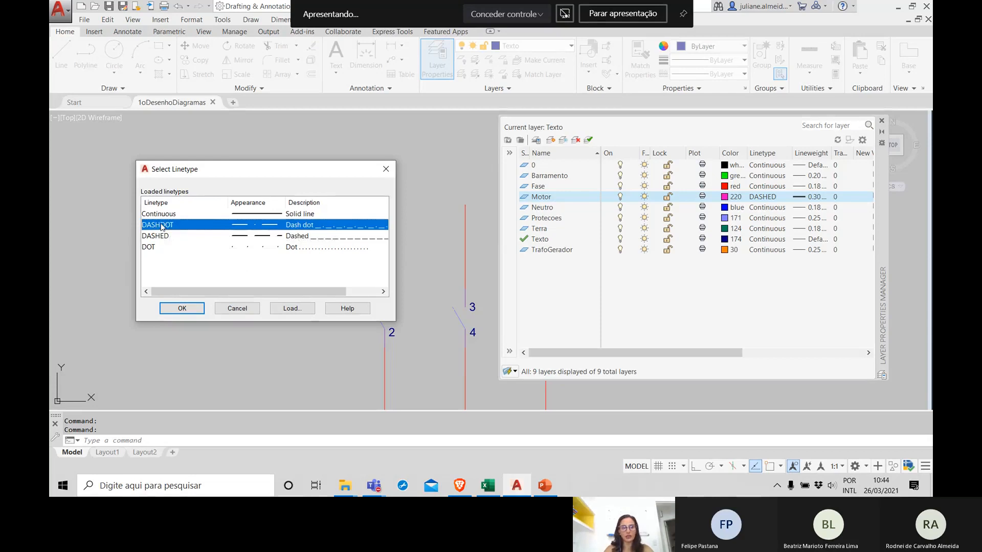
left_click(161, 237)
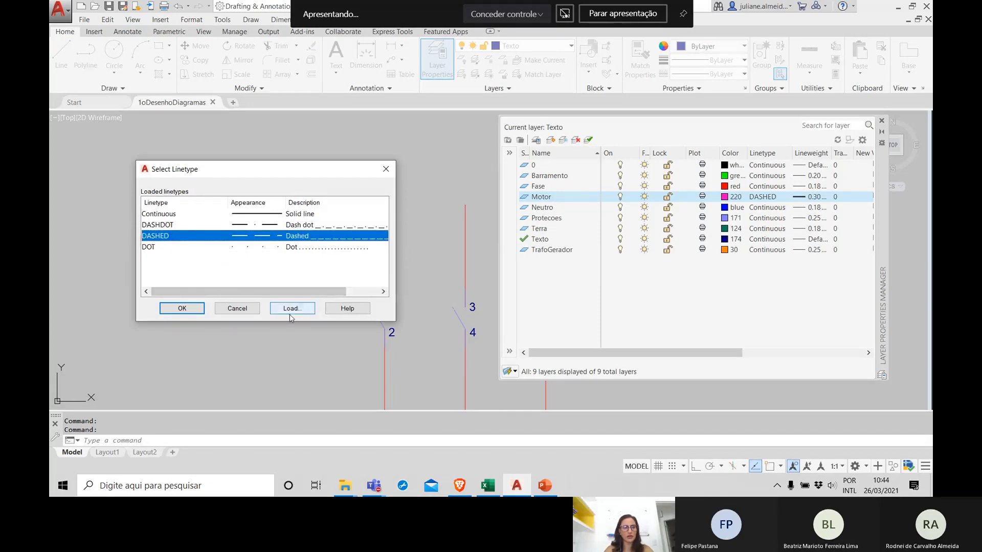
left_click(237, 307)
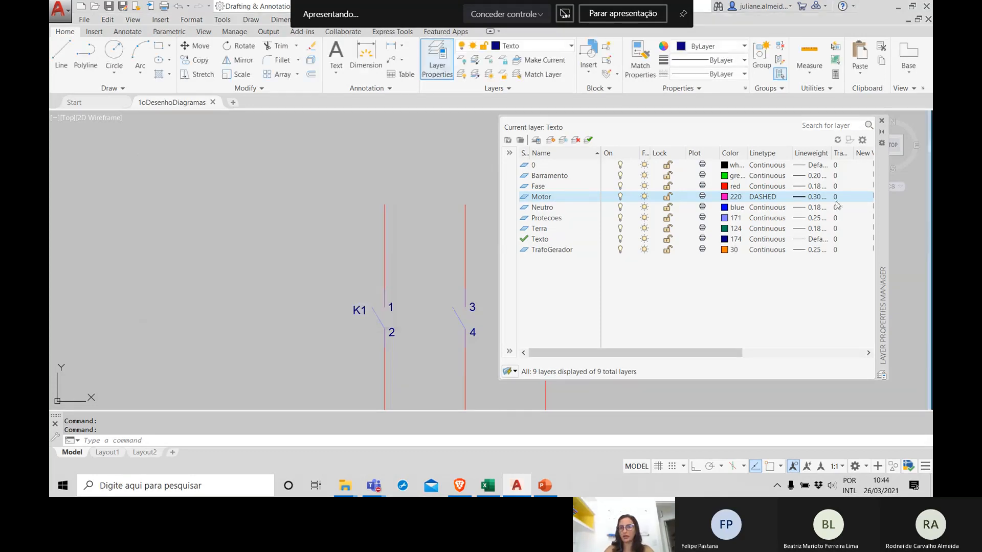
left_click(775, 153)
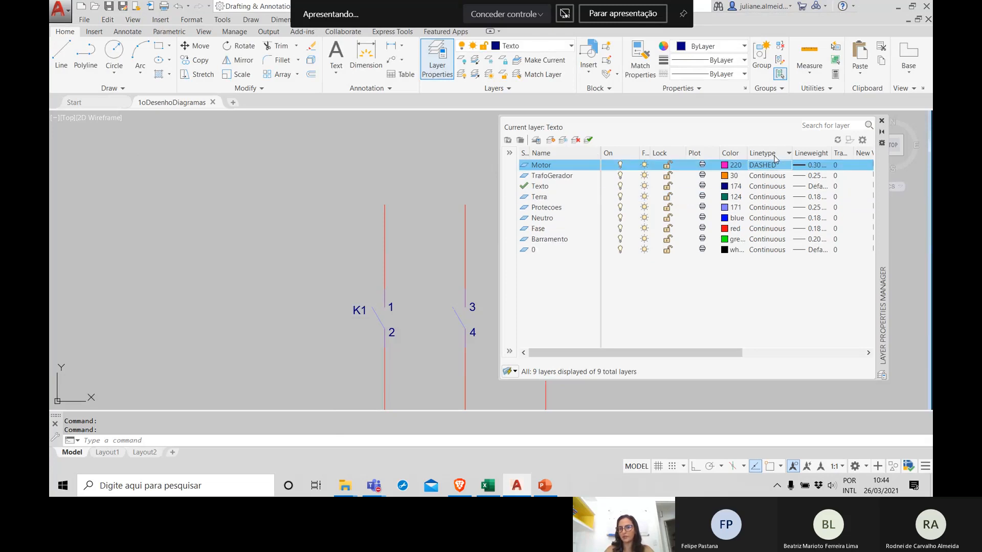
left_click(775, 154)
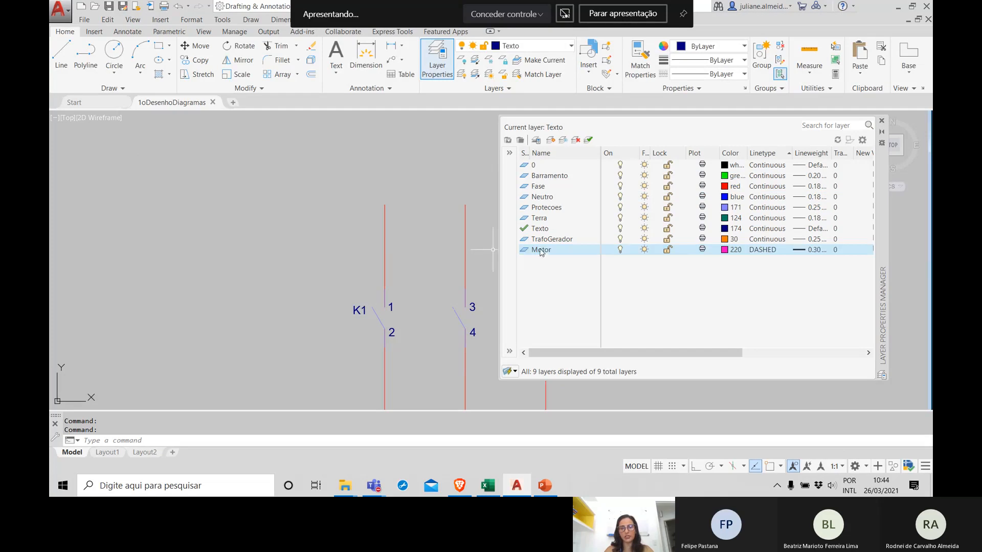
Load the DASHED linetype from acadiso.lin, assign it to the Motor layer and close the layer properties
left_click(764, 253)
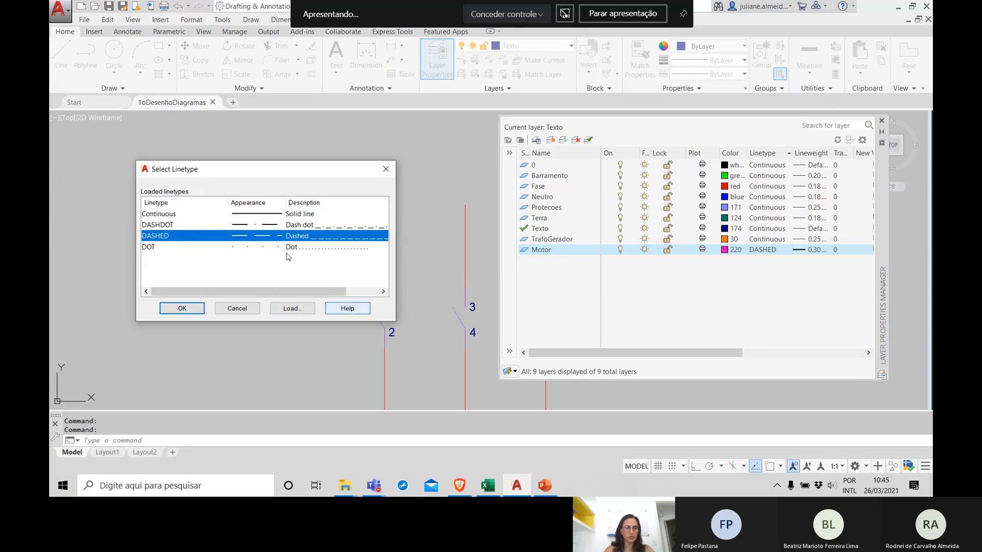
left_click(301, 315)
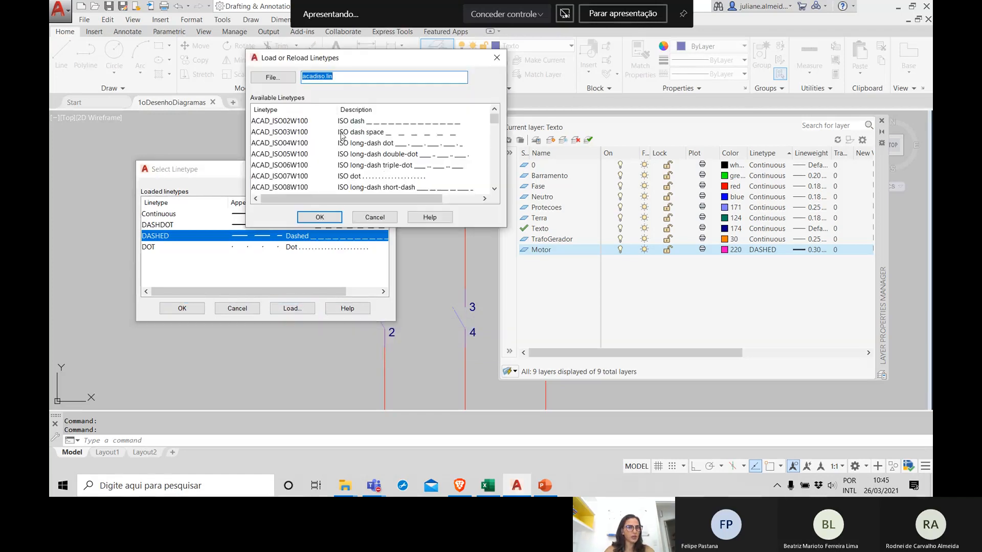
scroll(289, 159, "down", 9)
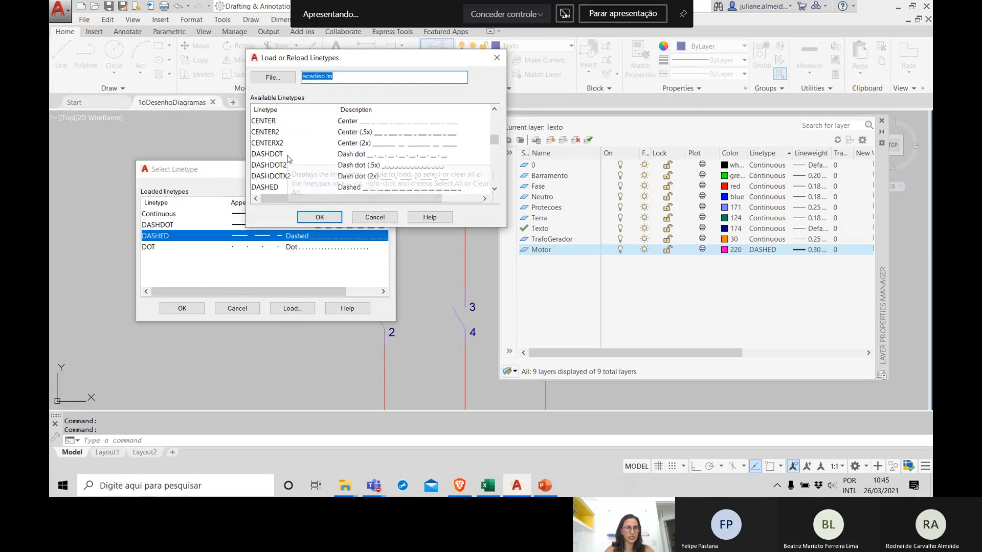
scroll(289, 159, "up", 2)
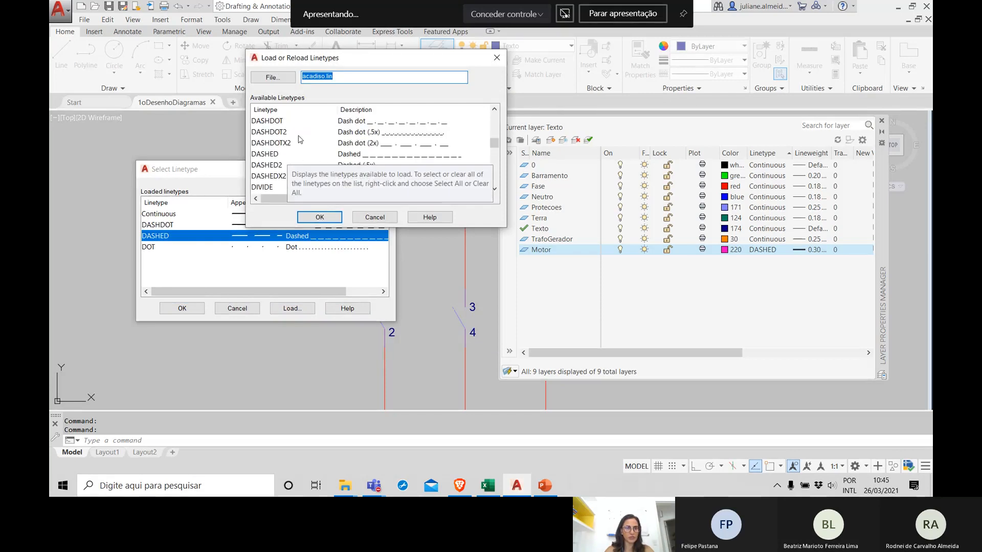
left_click(266, 154)
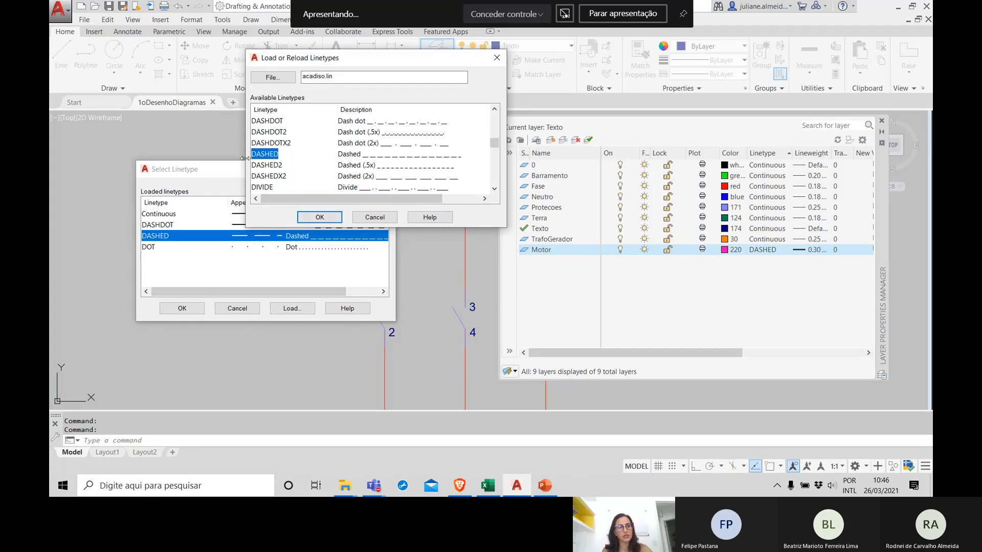
left_click(320, 217)
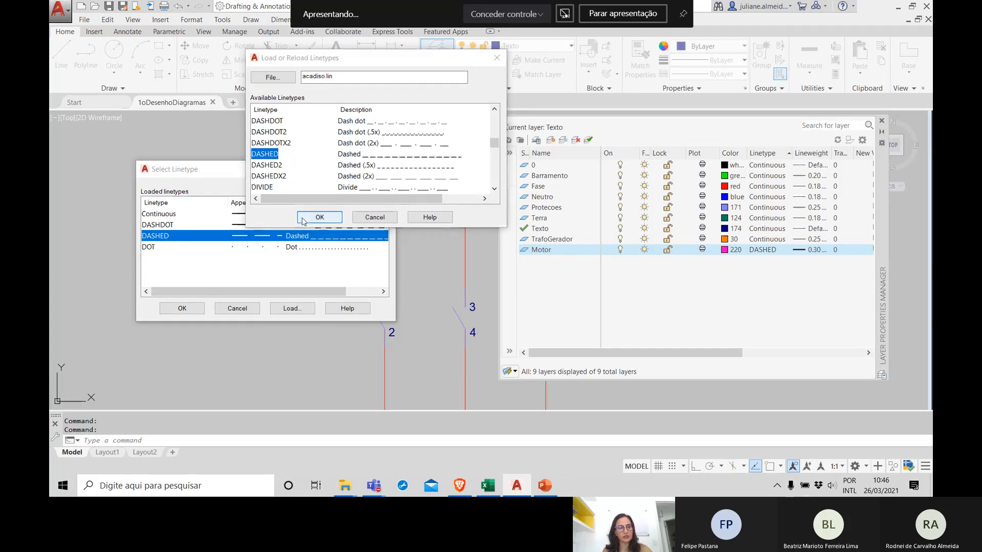
left_click(478, 201)
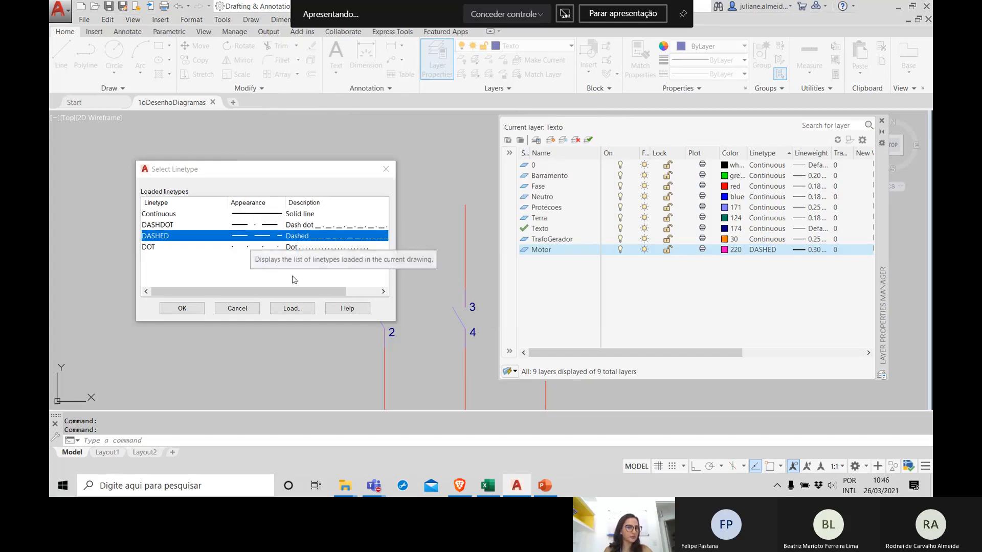
left_click(167, 240)
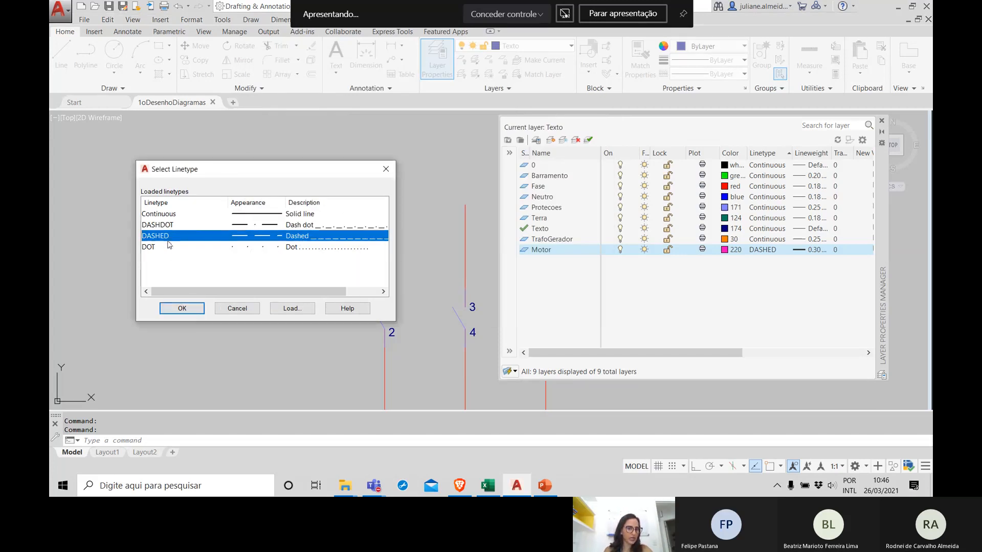
left_click(185, 309)
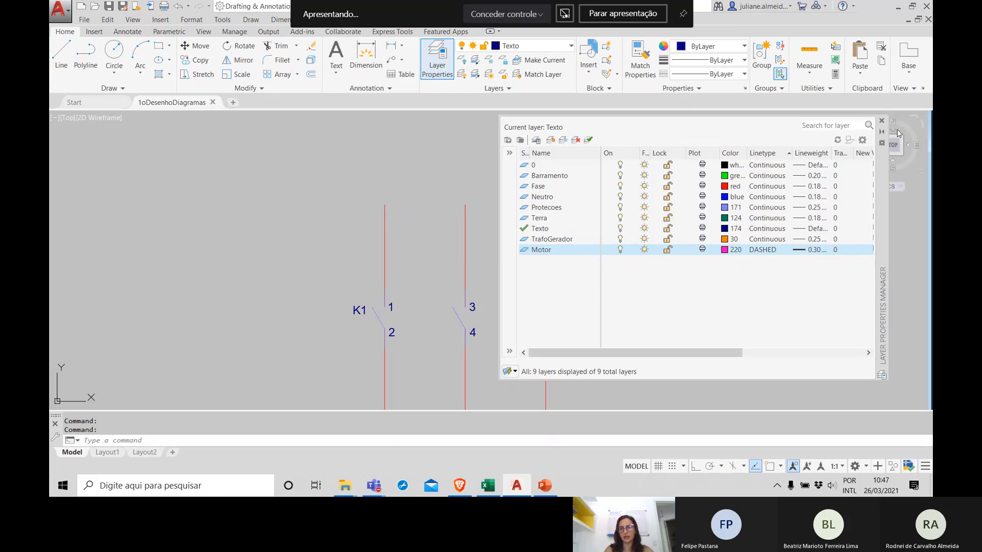
left_click(882, 121)
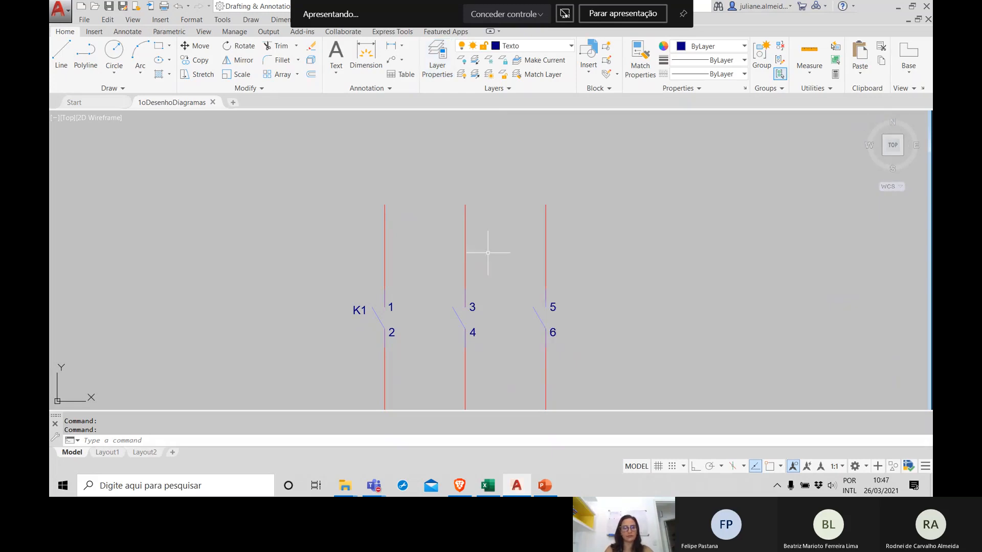
Bring the whole K1 contact diagram into view and check the layer of the line above contact 5
scroll(488, 252, "down", 5)
scroll(488, 253, "up", 4)
mouse_move(488, 253)
middle_mouse_down()
mouse_move(423, 140)
mouse_move(419, 217)
middle_mouse_up()
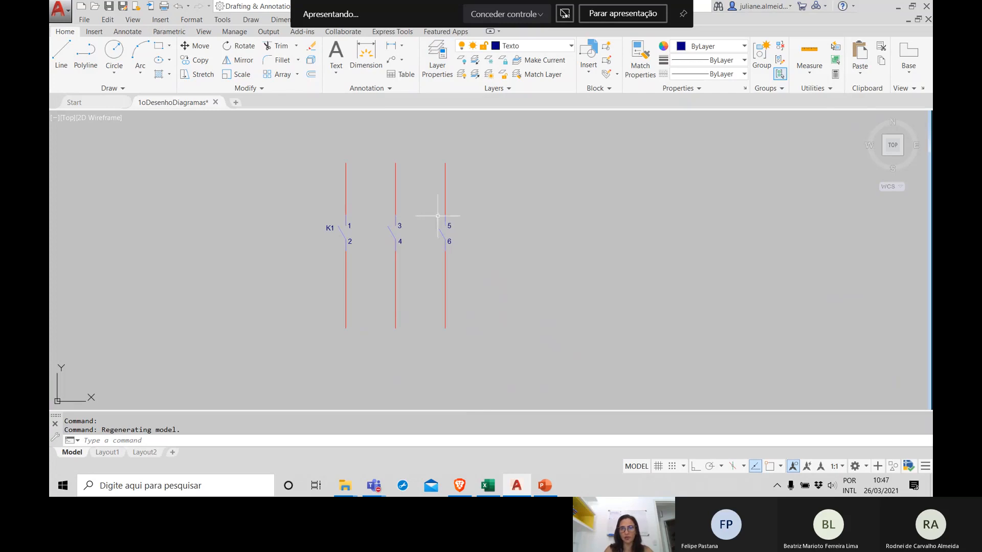
left_click(445, 177)
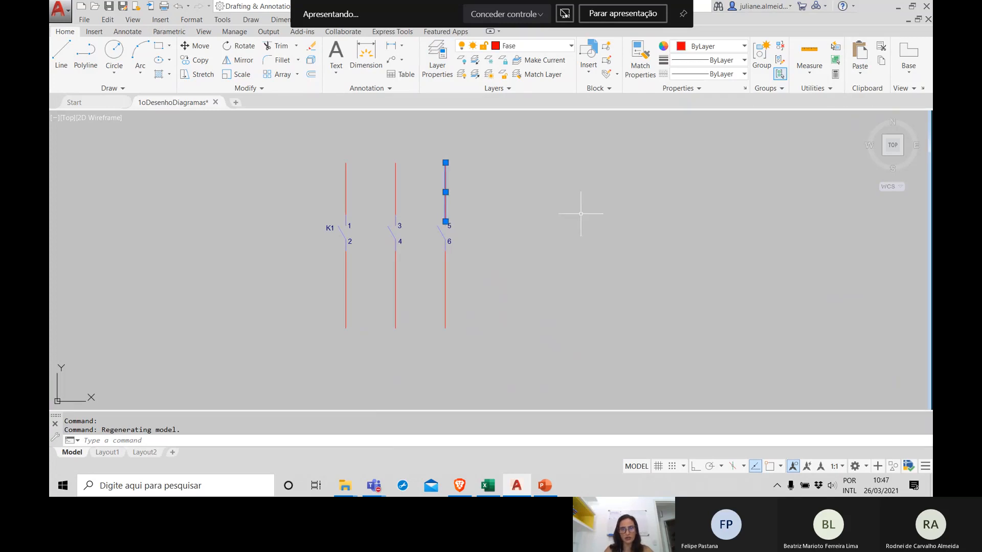
key("Escape")
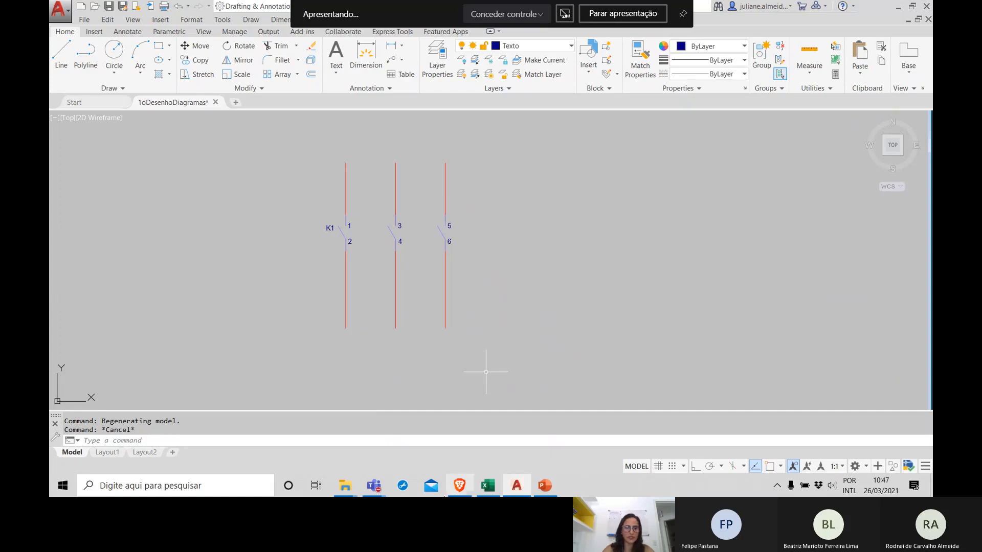
Check the assignment slide with the single-line and three-line diagrams in PowerPoint, and return to the AutoCAD drawing
left_click(545, 486)
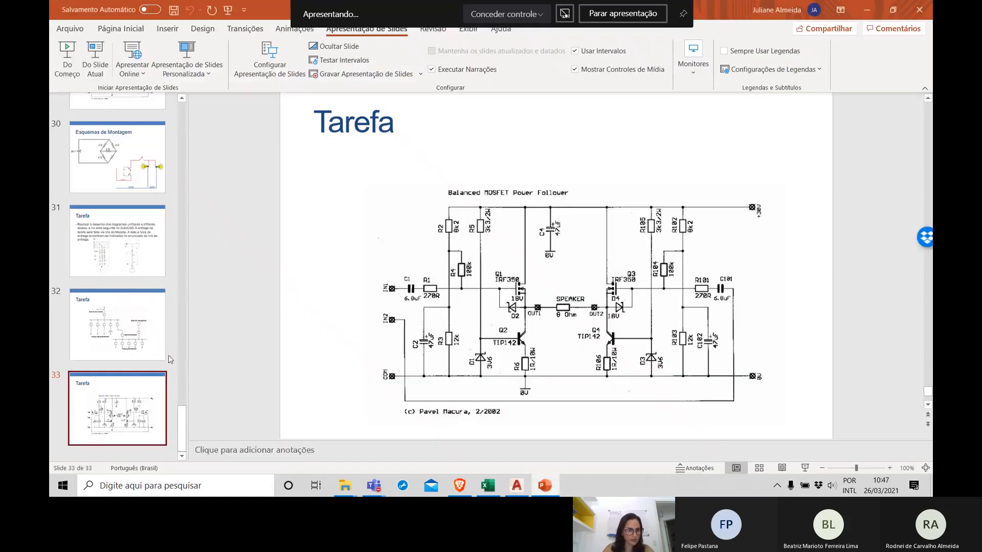
left_click(103, 325)
left_click(113, 244)
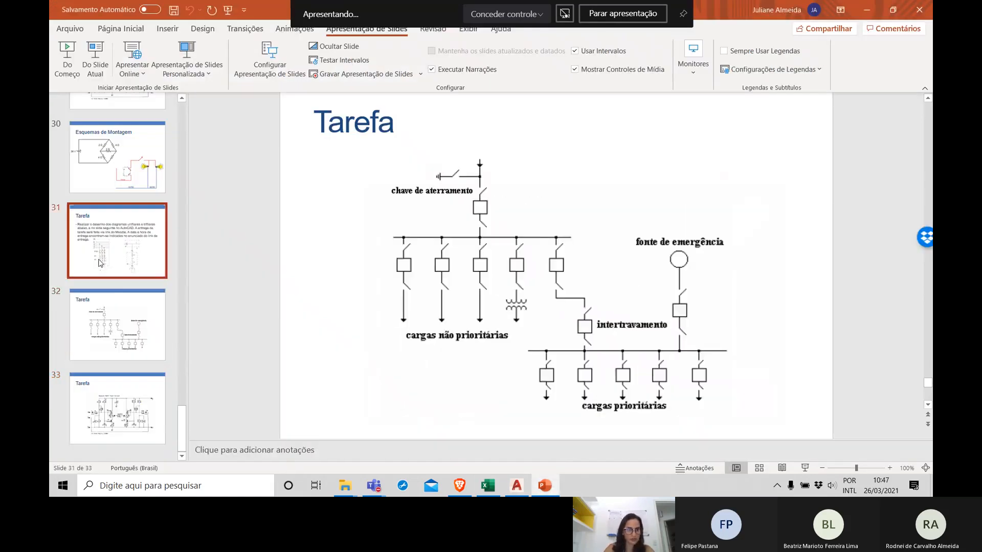
scroll(347, 297, "down", 1)
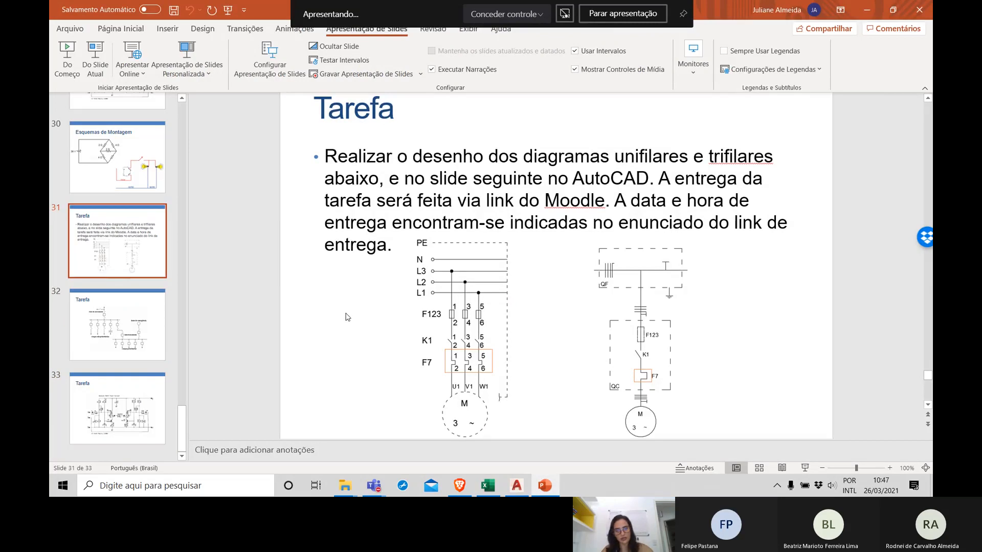
key("alt+Tab")
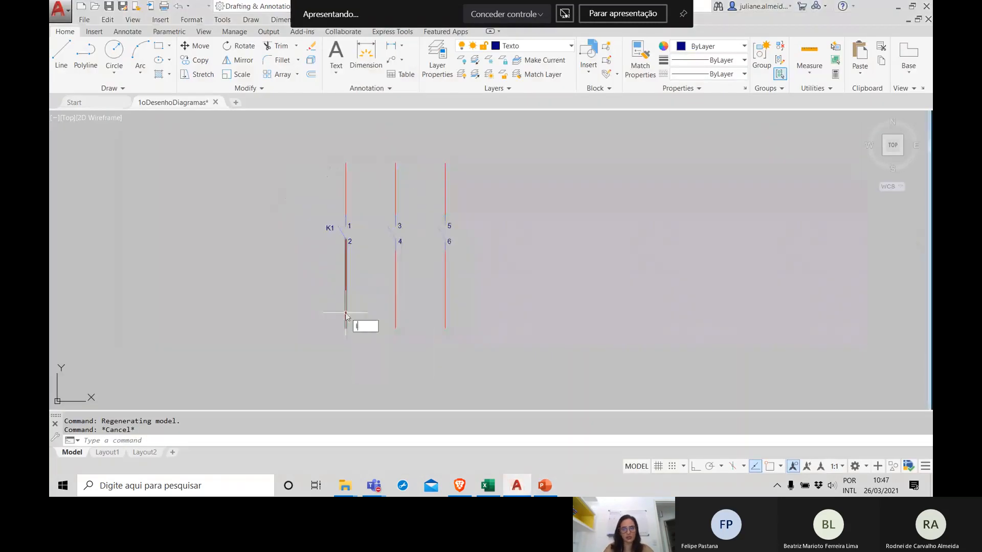
type("line")
key("BackSpace")
key("BackSpace")
key("BackSpace")
key("BackSpace")
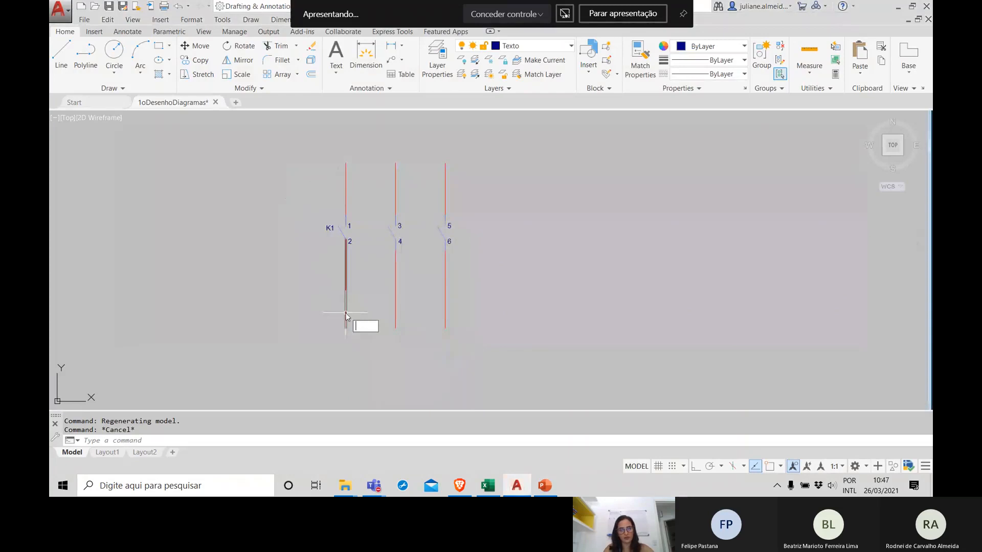
type("line")
key("Return")
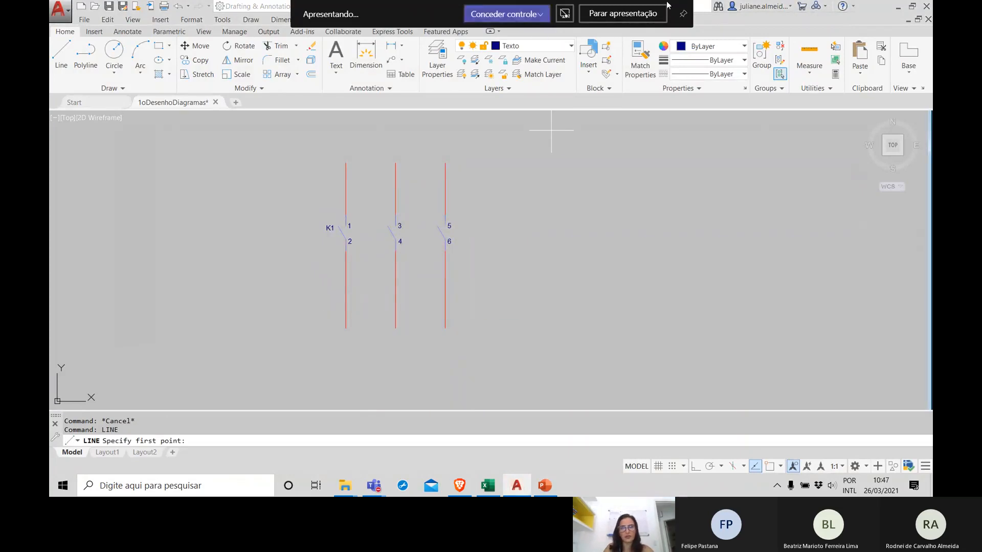
key("Escape")
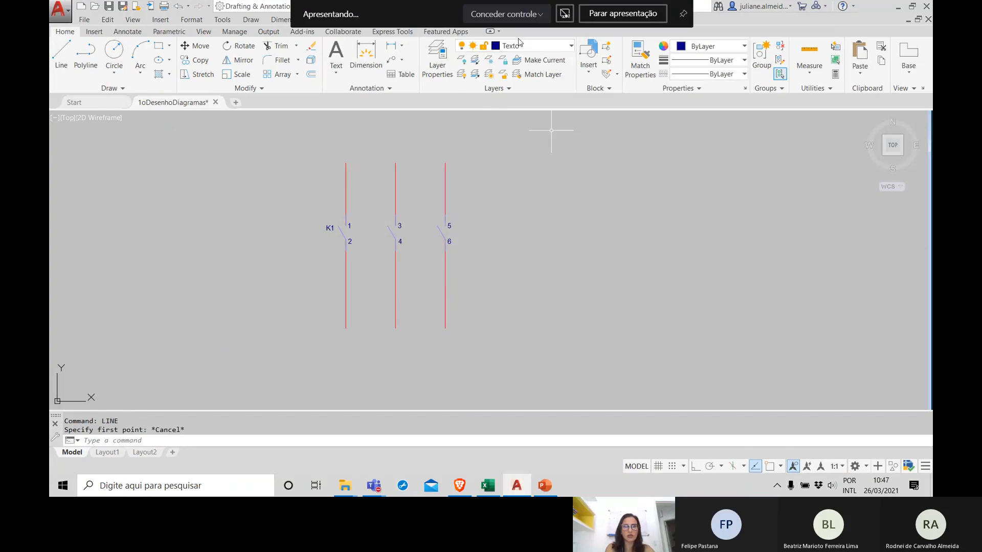
Make Terra the current layer and, with object snap and Ortho on, draw a line up beside contact 5-6's conductor and left above the contacts
left_click(522, 48)
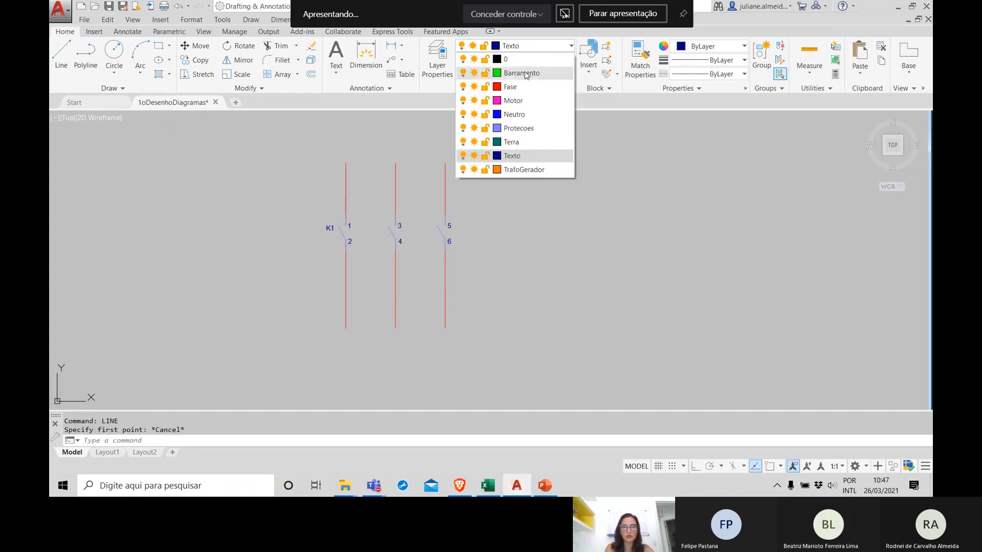
left_click(527, 142)
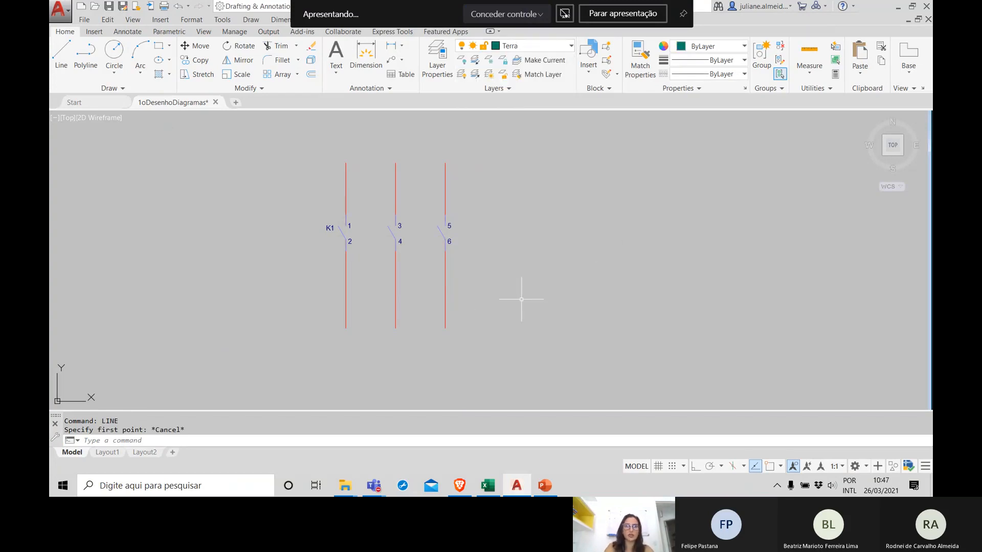
type("line")
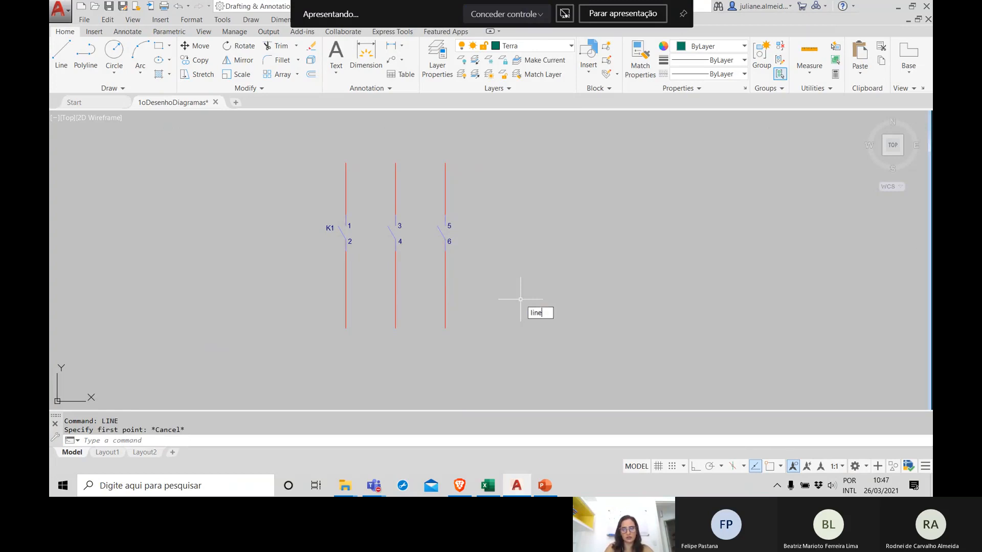
key("Return")
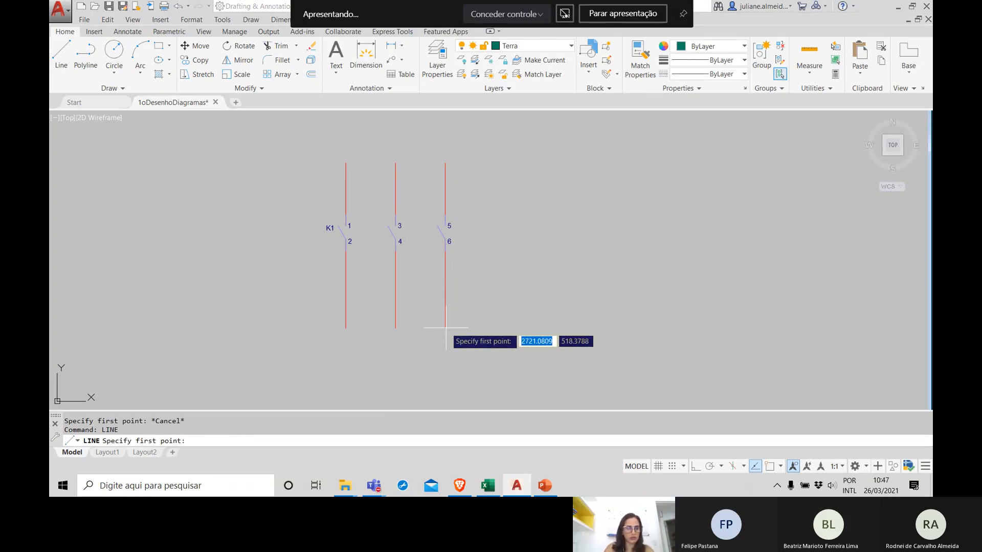
key("F3")
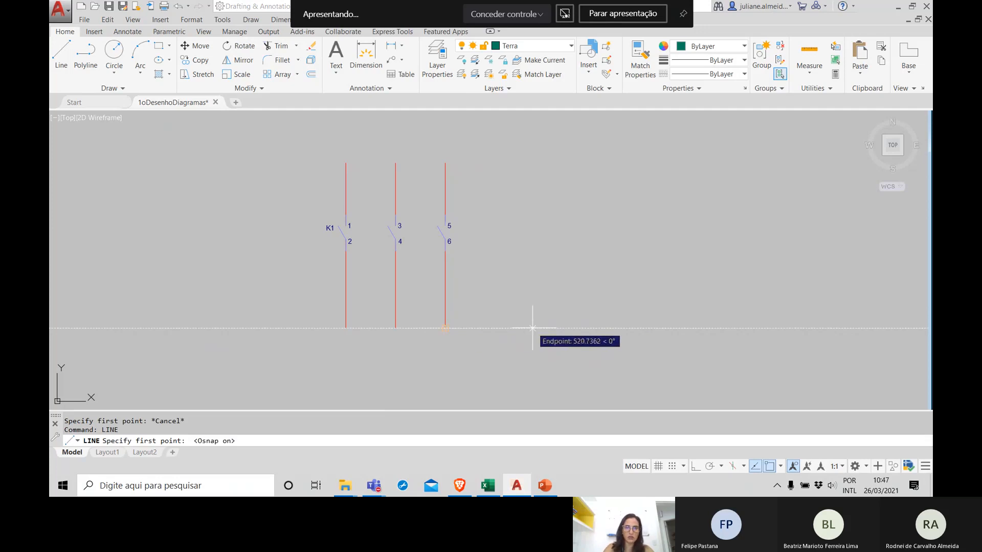
left_click(504, 328)
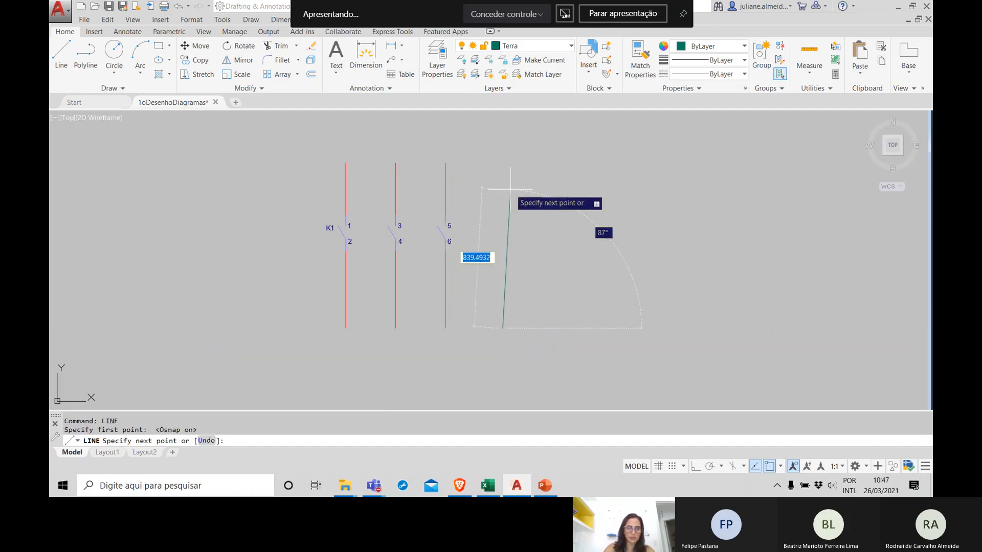
key("F6")
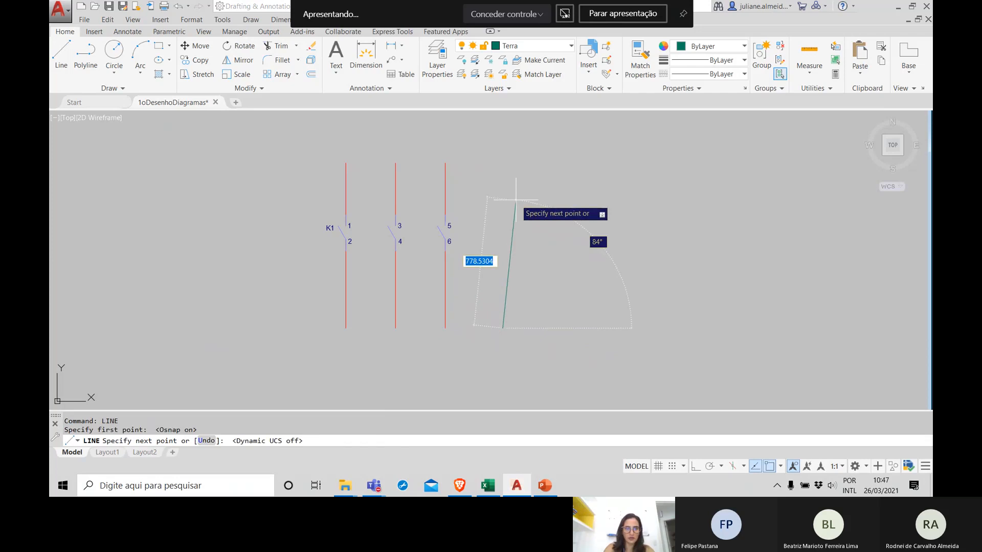
key("F6")
key("F7")
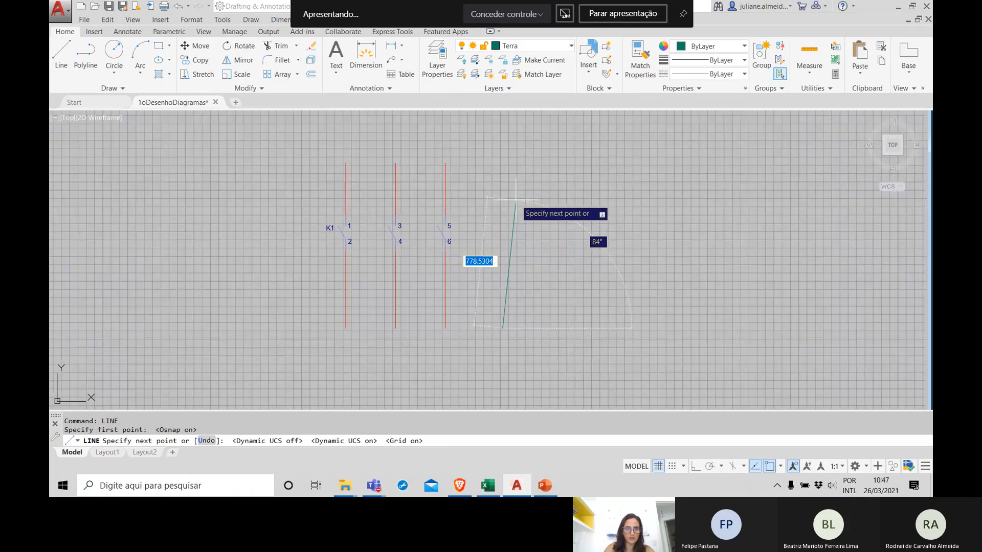
key("F7")
key("F8")
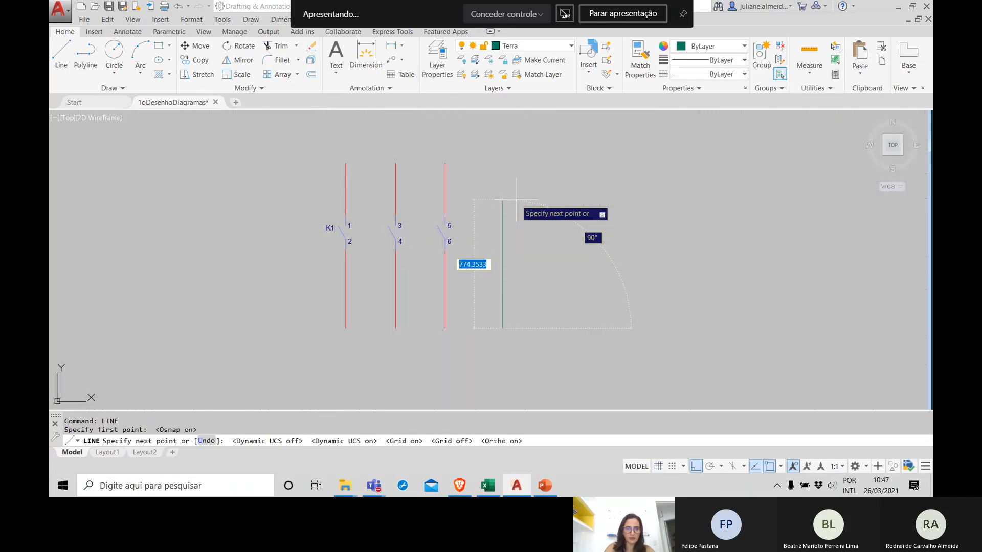
middle_click_drag(515, 171, 537, 334)
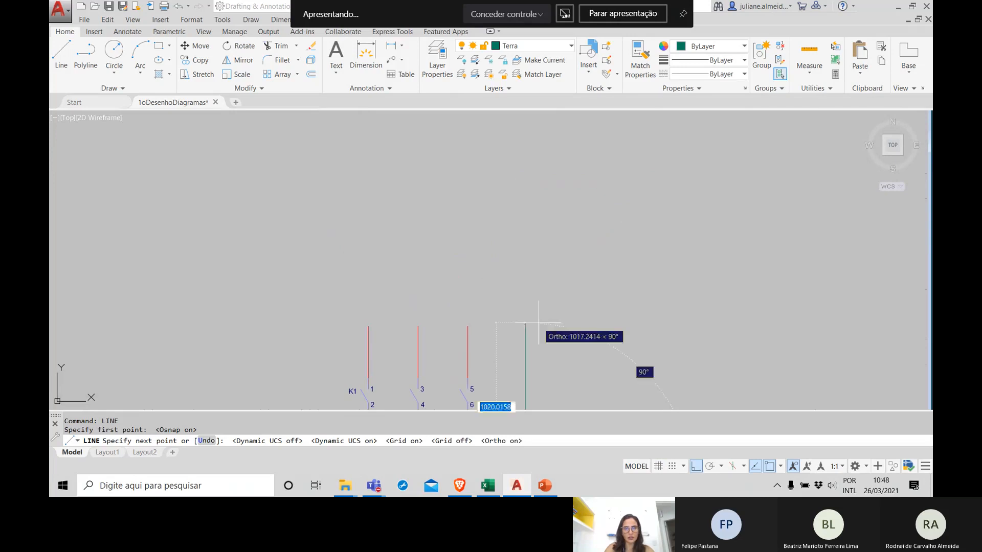
left_click(539, 234)
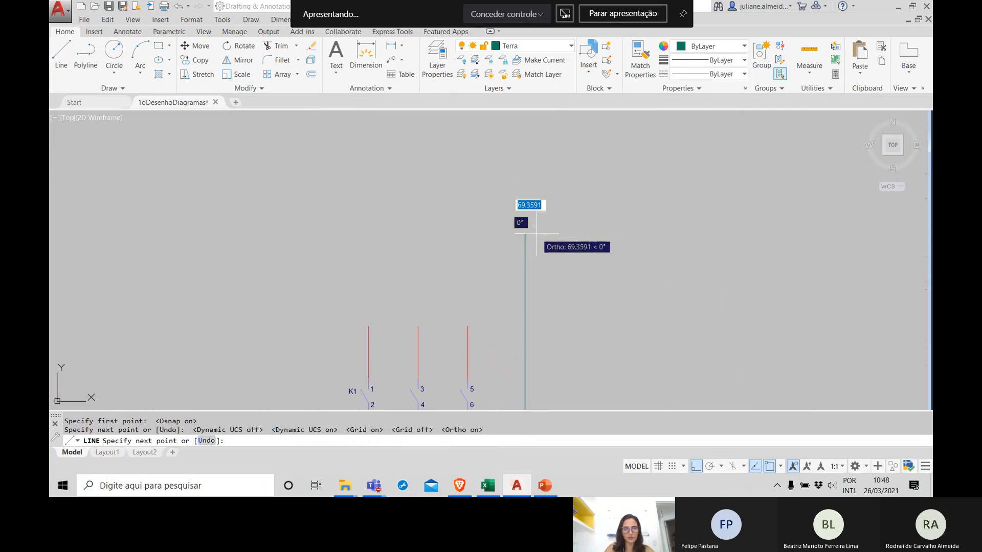
left_click(269, 226)
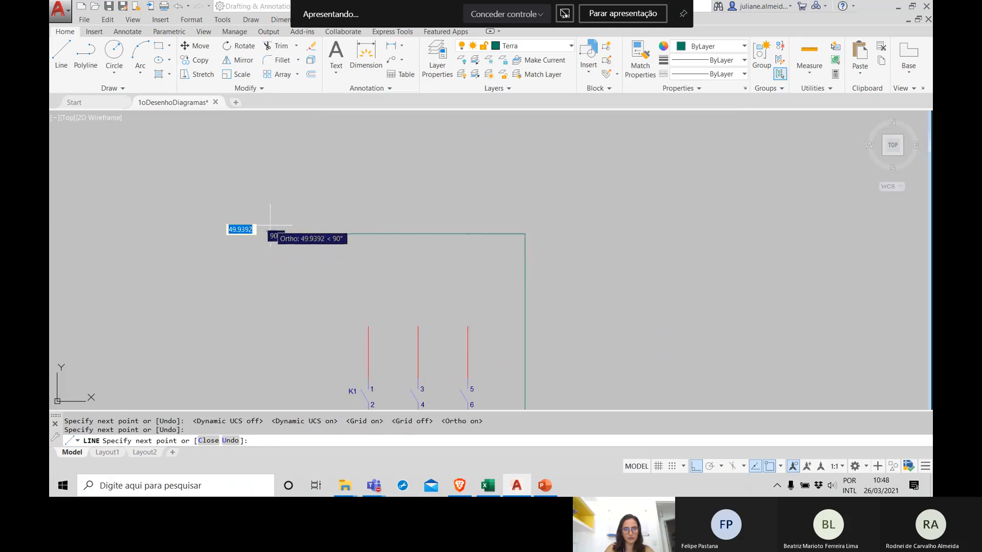
key("Return")
Examine the linetypes selectable for the two Terra lines and those in the Linetype Manager, including the loadable ones from acadiso.lin
left_click(552, 276)
left_click(522, 211)
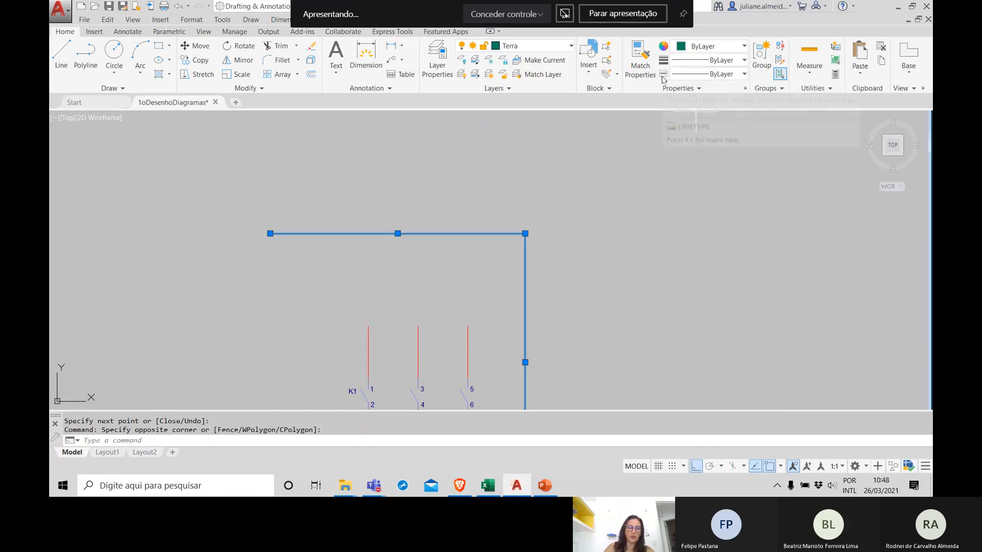
key("Escape")
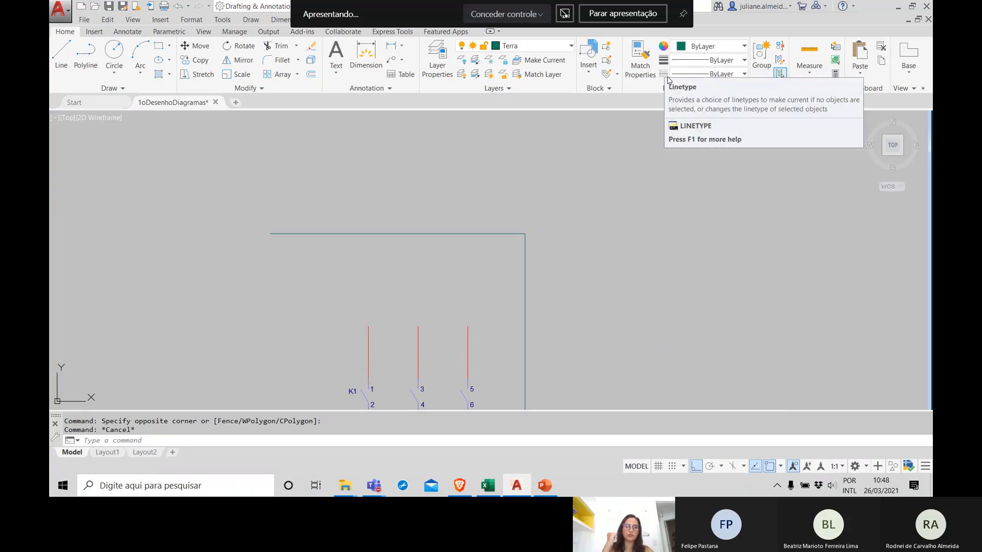
left_click(535, 246)
left_click(471, 201)
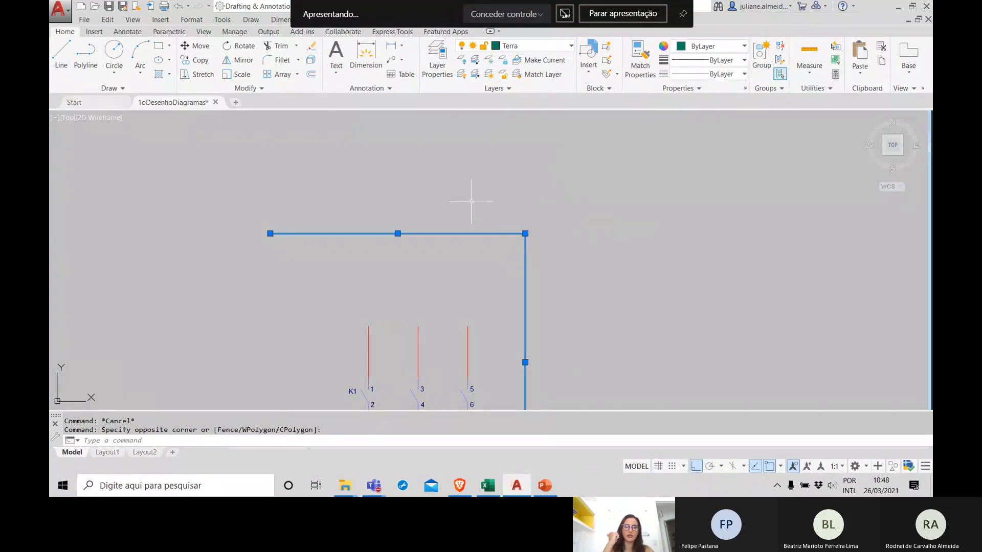
left_click(743, 74)
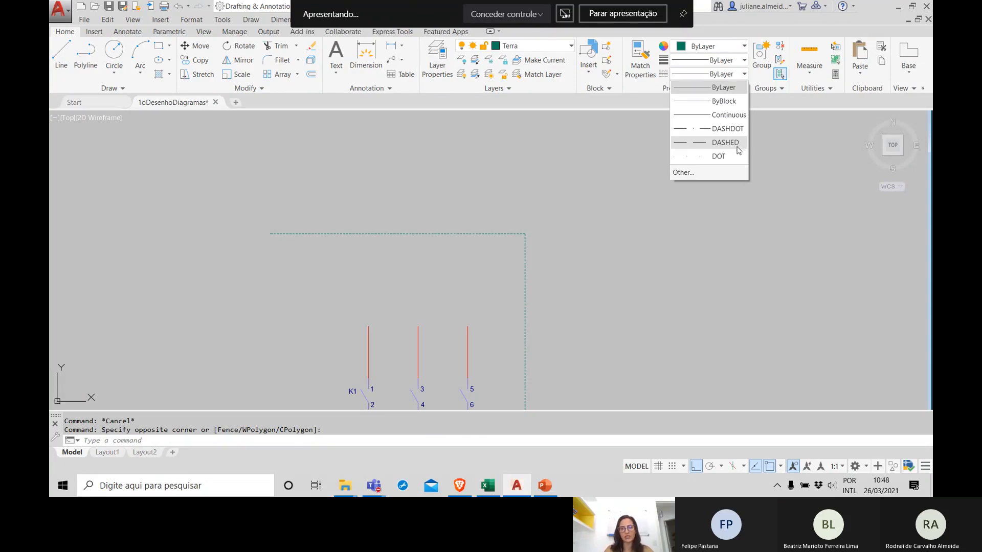
left_click(707, 173)
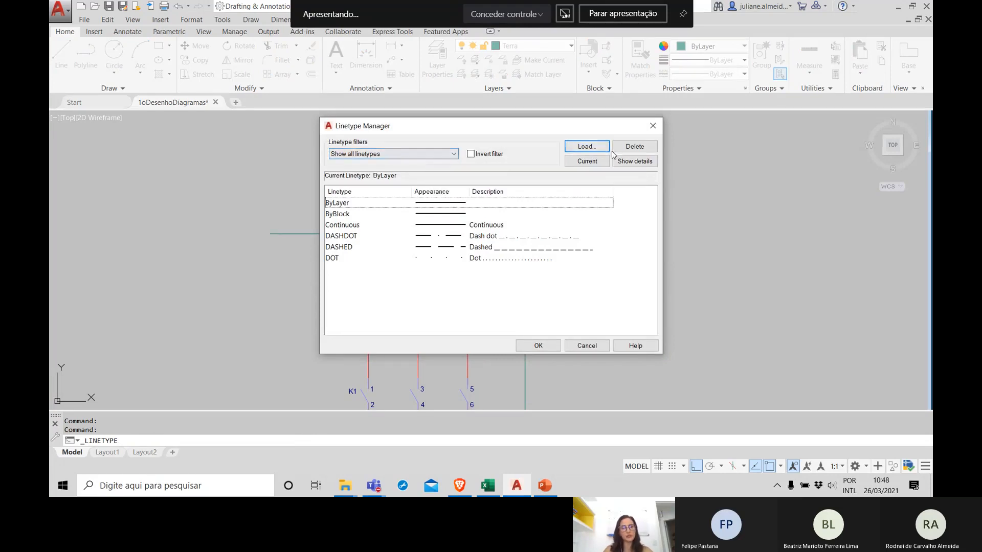
left_click(586, 147)
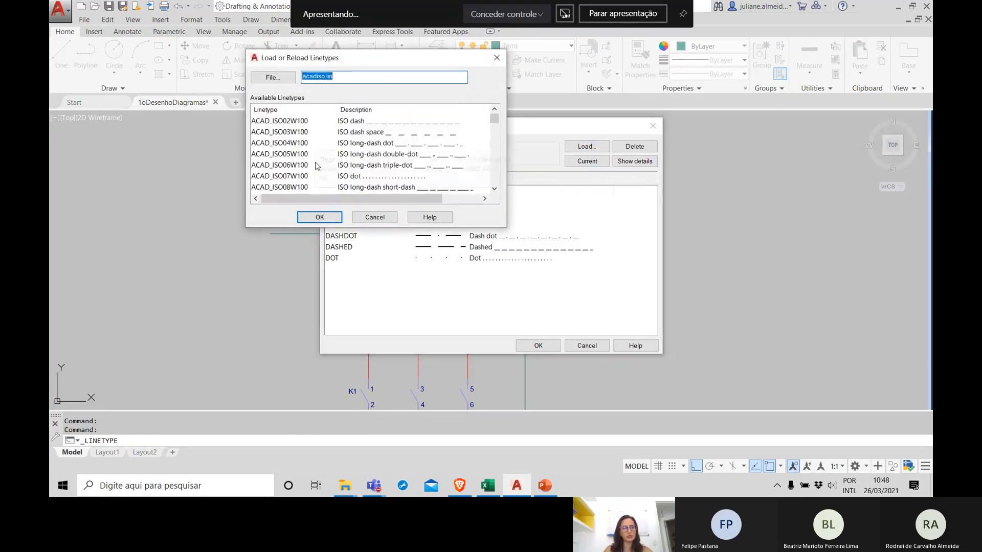
left_click(366, 217)
left_click(348, 248)
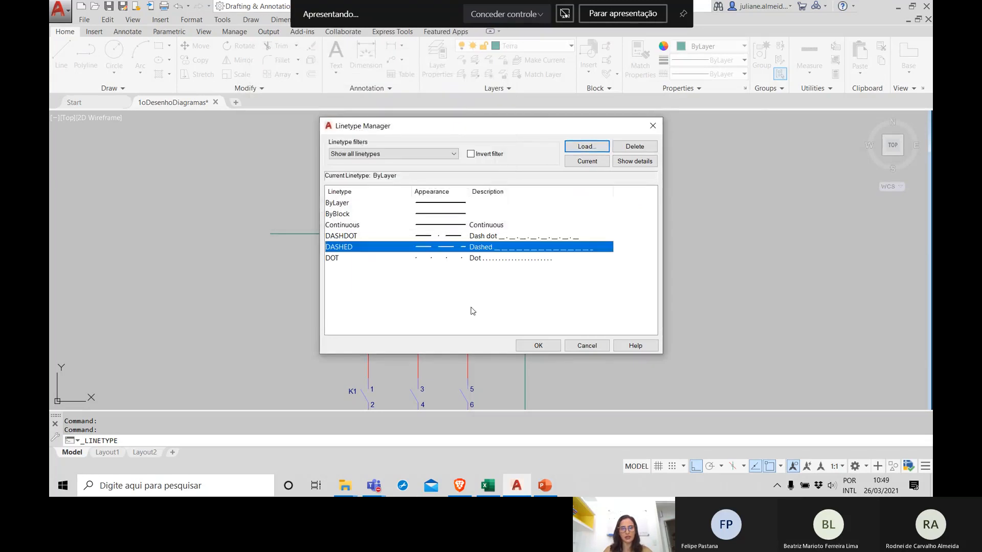
left_click(537, 346)
Assign the DASHED linetype to both Terra lines and clear the selection
left_click(555, 274)
left_click(438, 176)
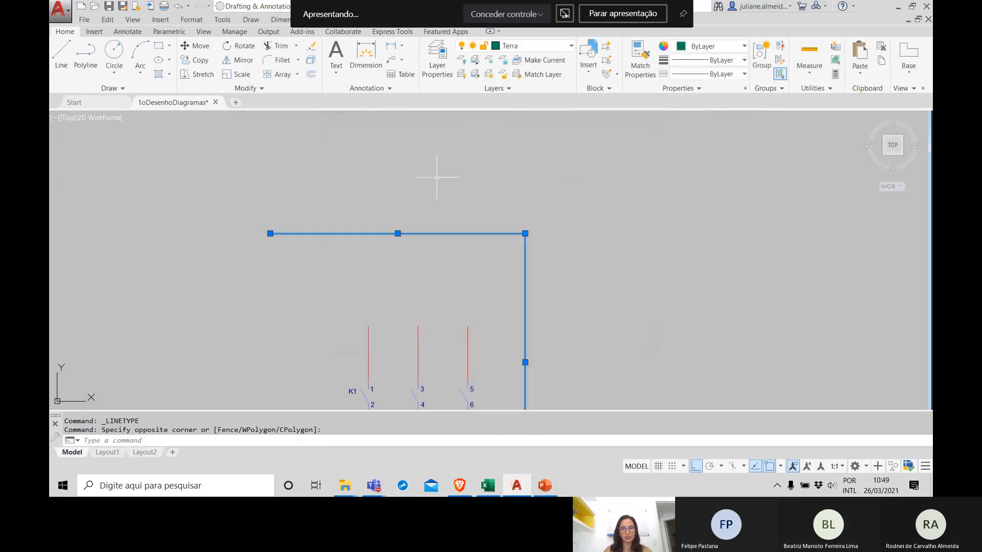
left_click(738, 73)
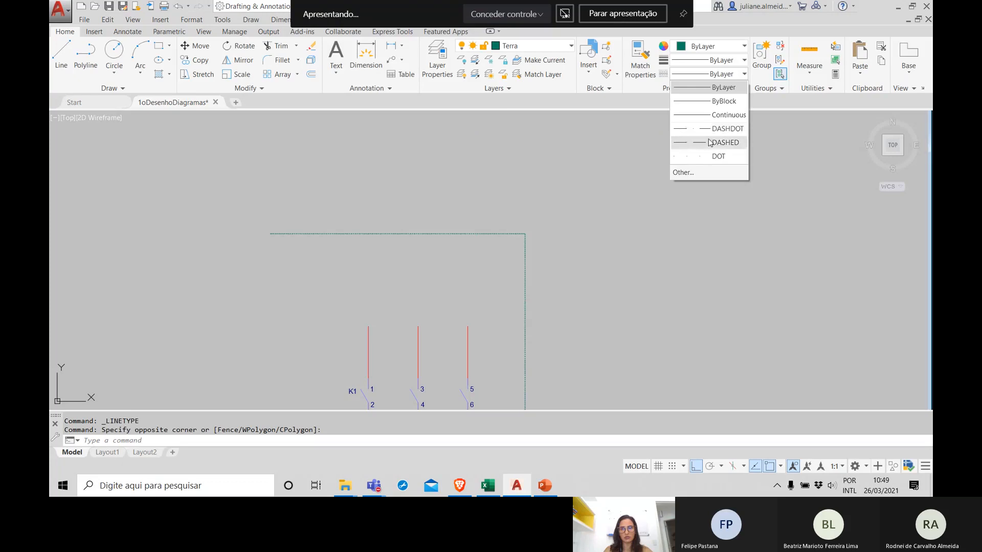
left_click(707, 142)
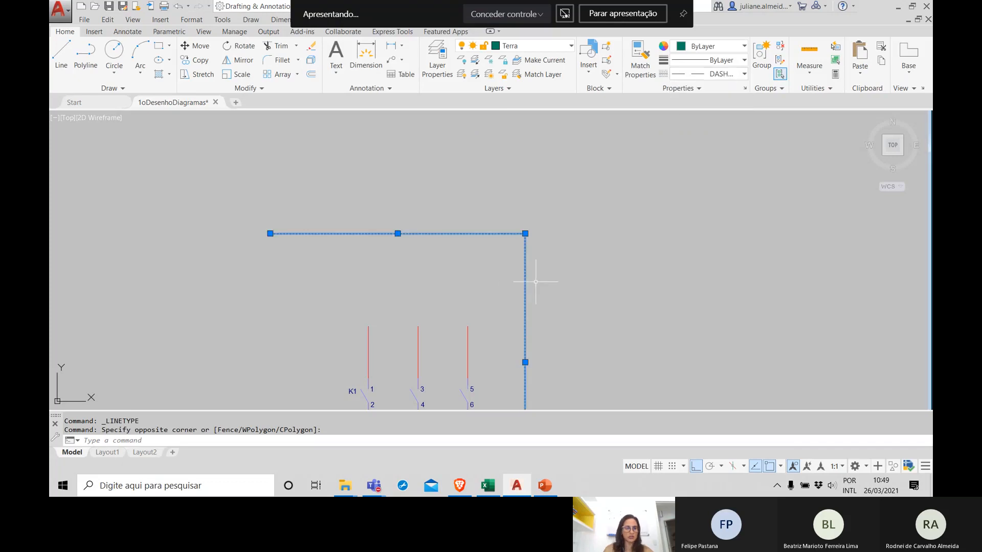
key("Escape")
Select both dashed Terra lines of the ground conductor and open their properties
scroll(536, 281, "down", 4)
middle_click_drag(530, 279, 518, 262)
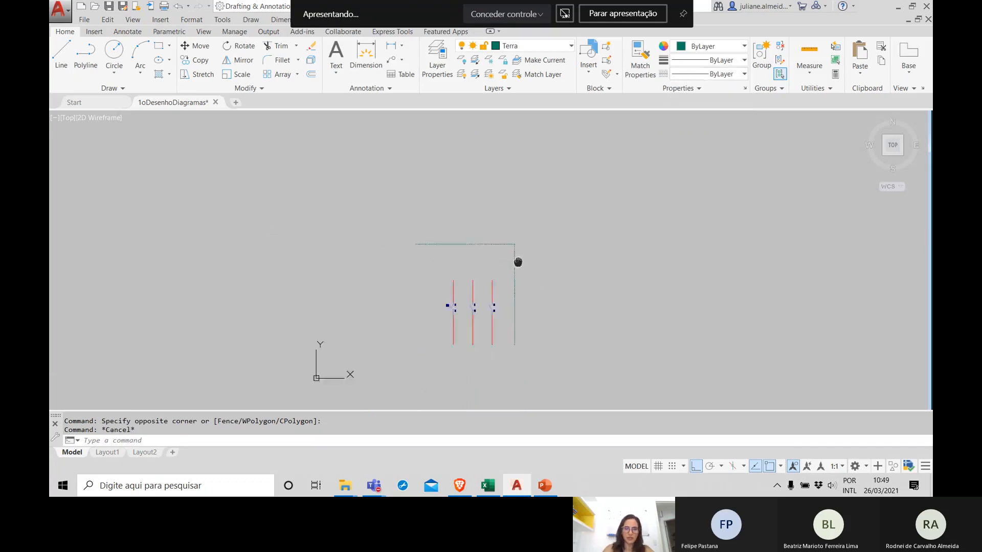
scroll(465, 324, "up", 6)
middle_click_drag(452, 219, 450, 294)
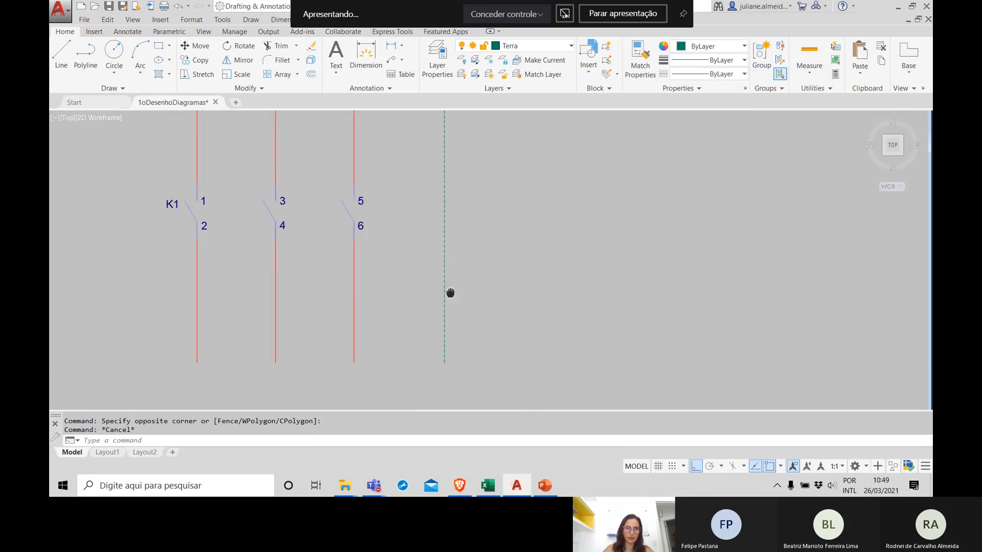
left_click(466, 244)
left_click(439, 236)
scroll(491, 198, "down", 3)
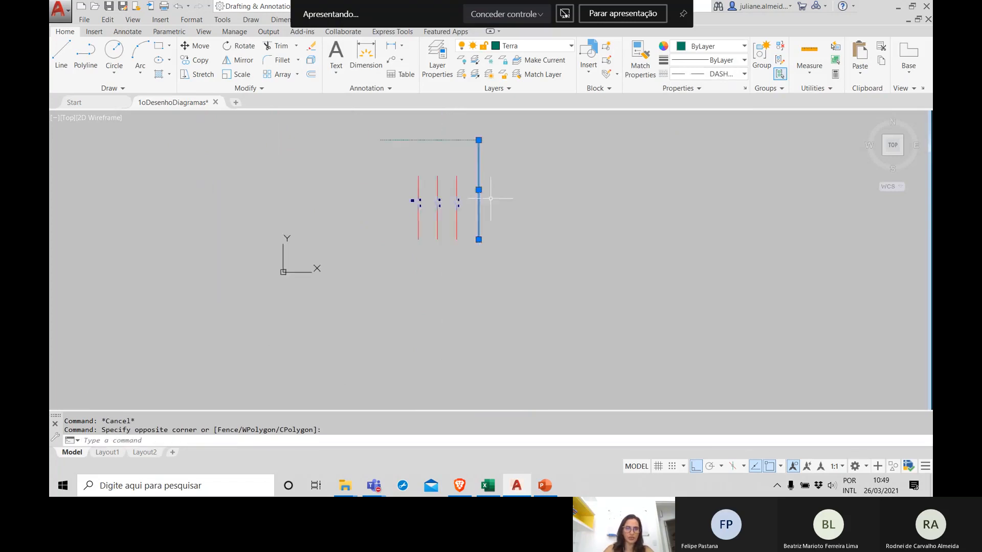
middle_click_drag(491, 198, 486, 322)
left_click(483, 289)
left_click(445, 235)
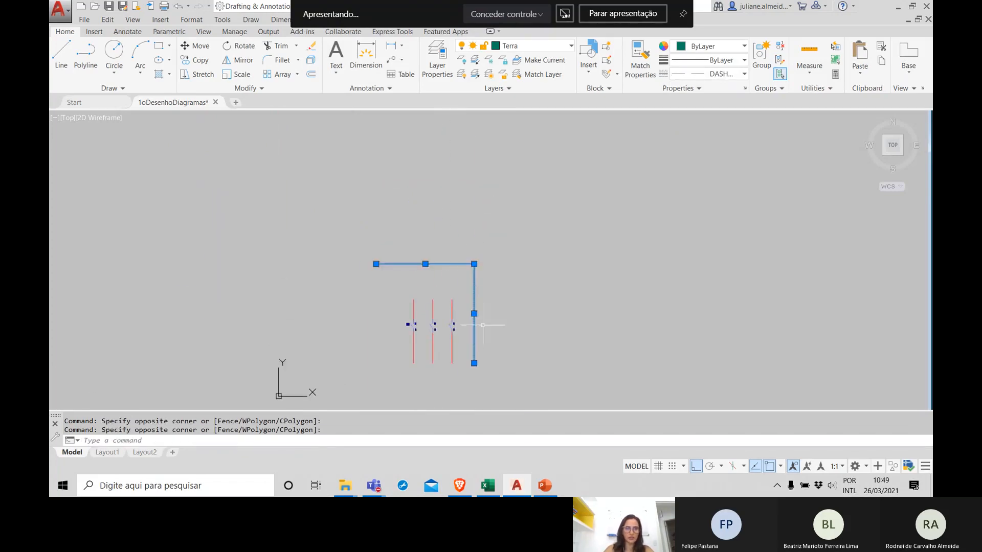
scroll(482, 324, "up", 5)
middle_click_drag(478, 333, 450, 263)
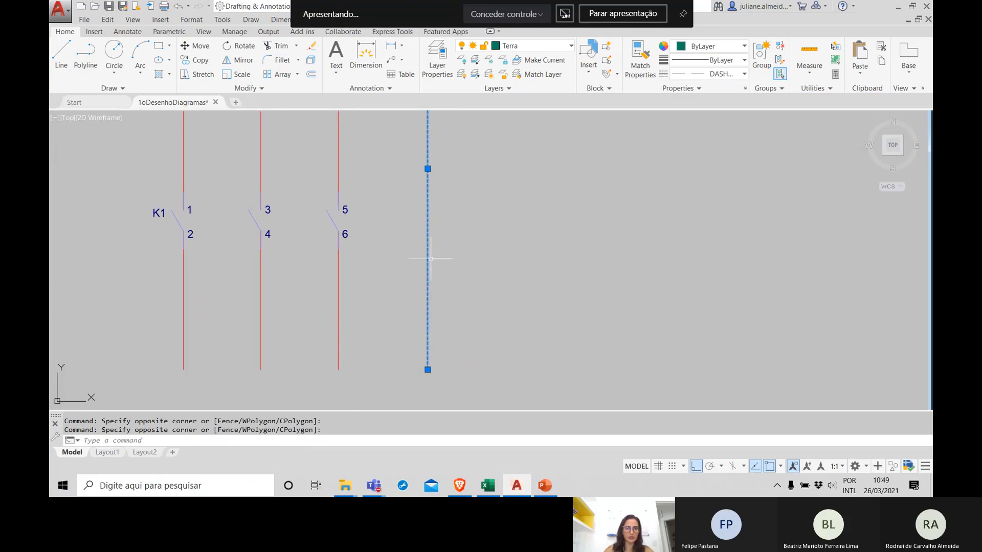
right_click(429, 261)
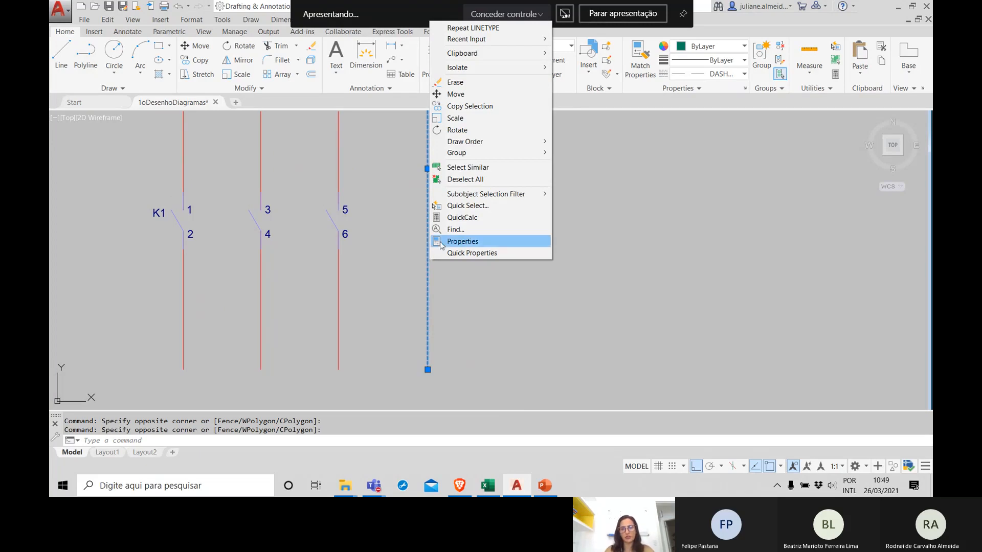
left_click(441, 243)
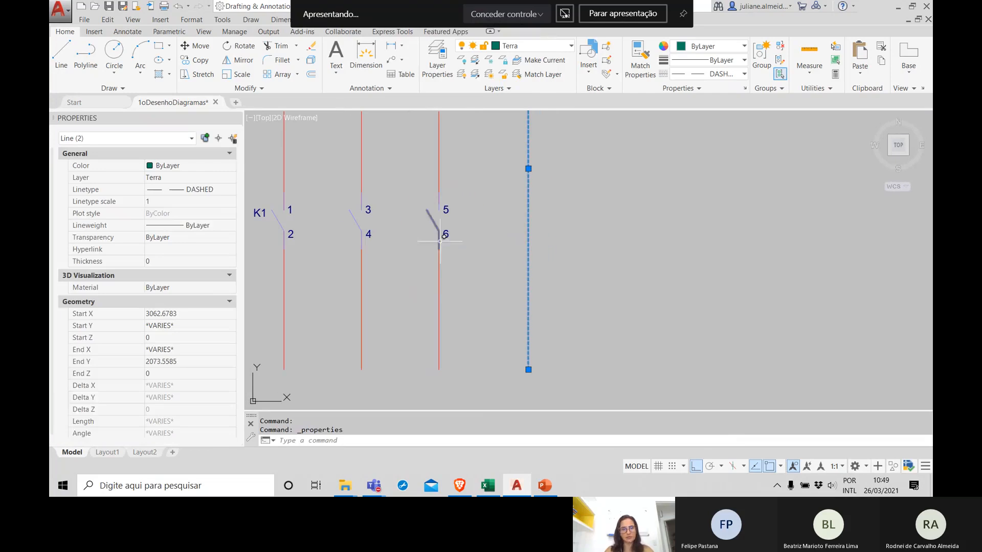
Try linetype scales of 10 and 0.25 on the two Terra lines and compare the dash spacing
left_click(159, 202)
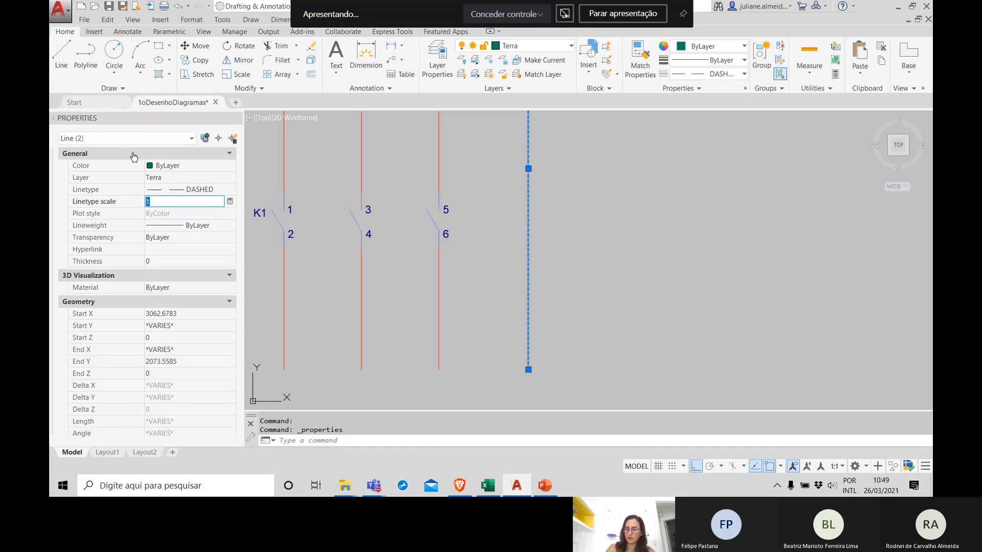
key("Return")
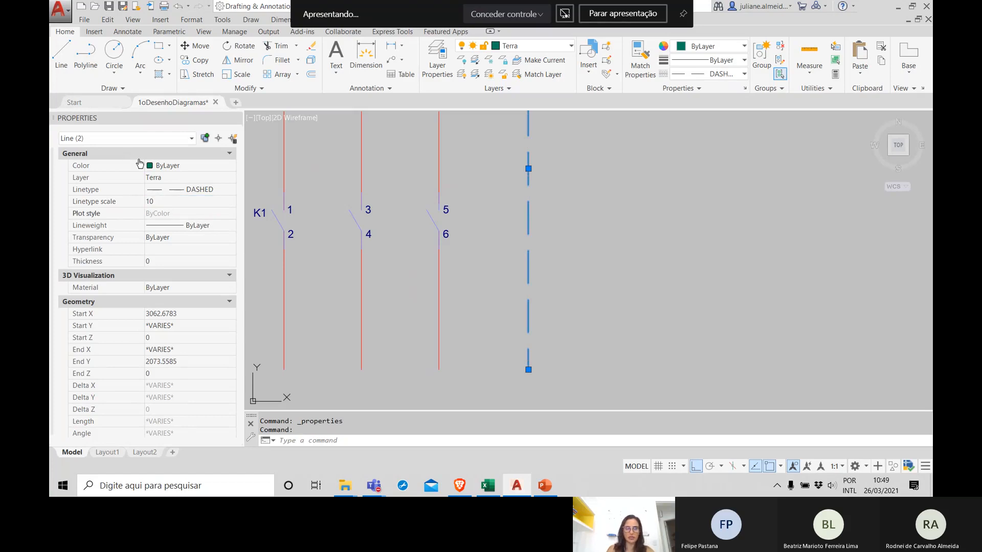
left_click(156, 201)
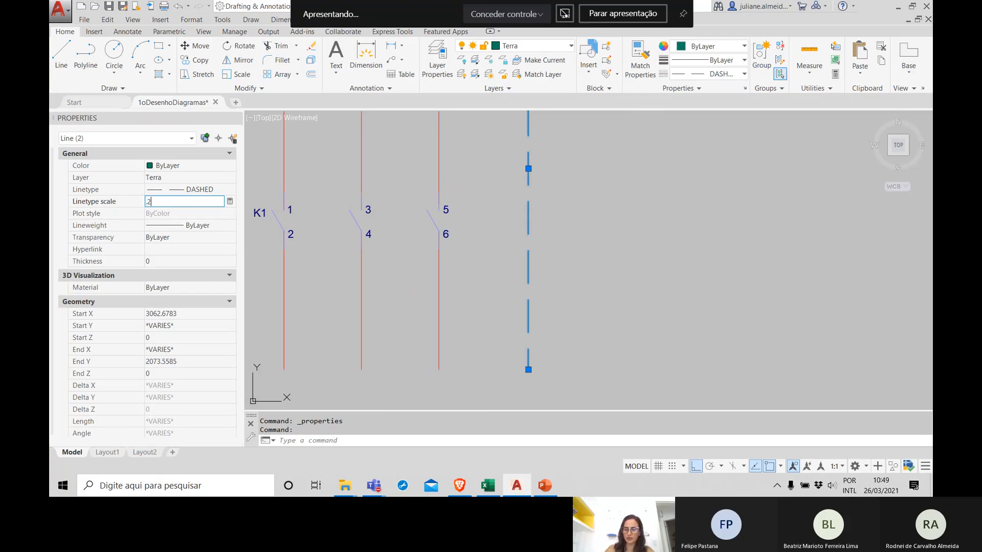
key("Return")
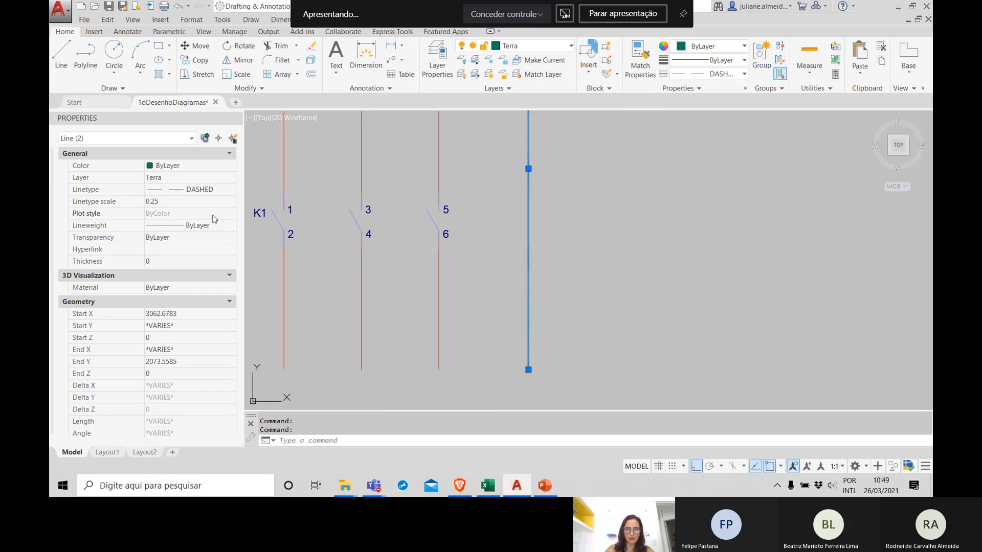
scroll(527, 307, "down", 2)
scroll(529, 307, "up", 6)
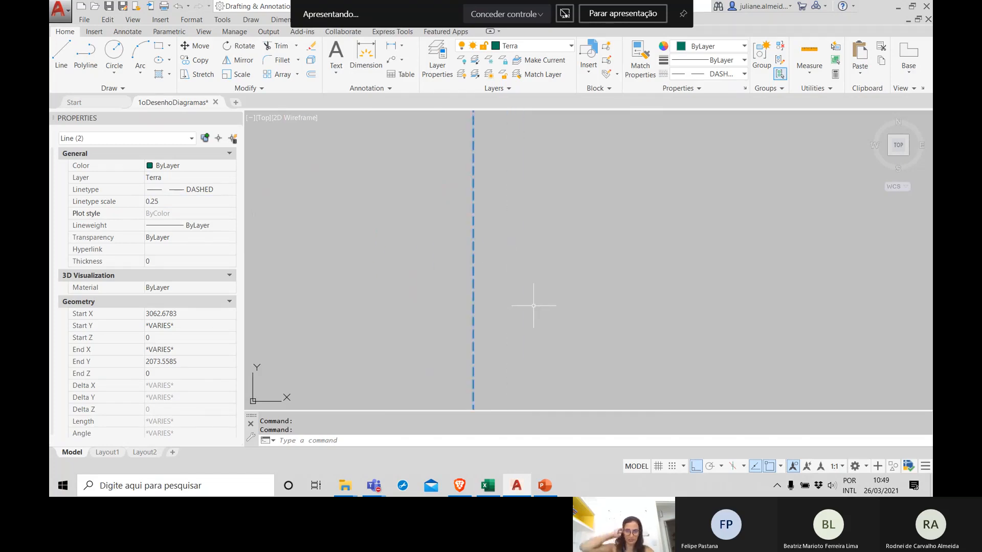
Set the linetype scale of both Terra lines to 5
left_click(155, 203)
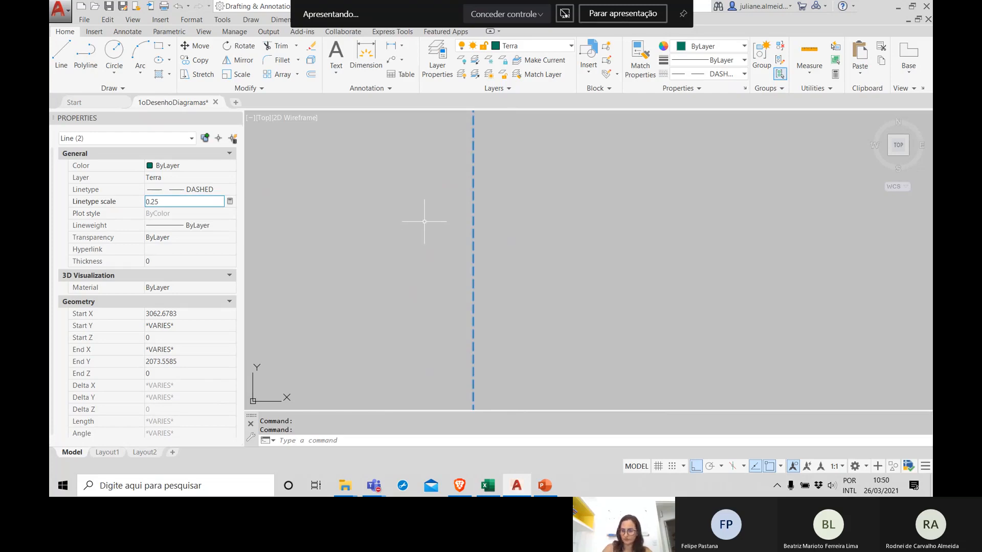
type("5")
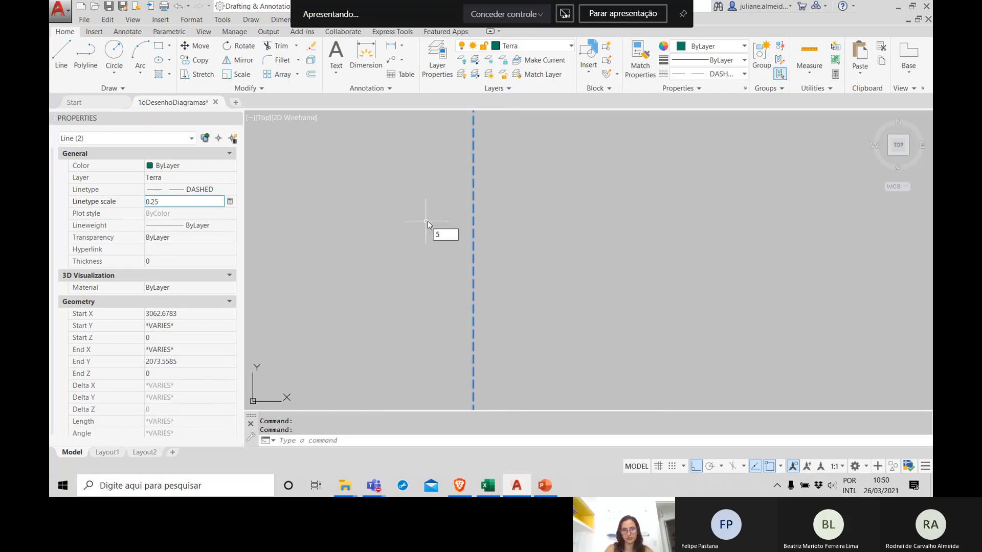
key("Return")
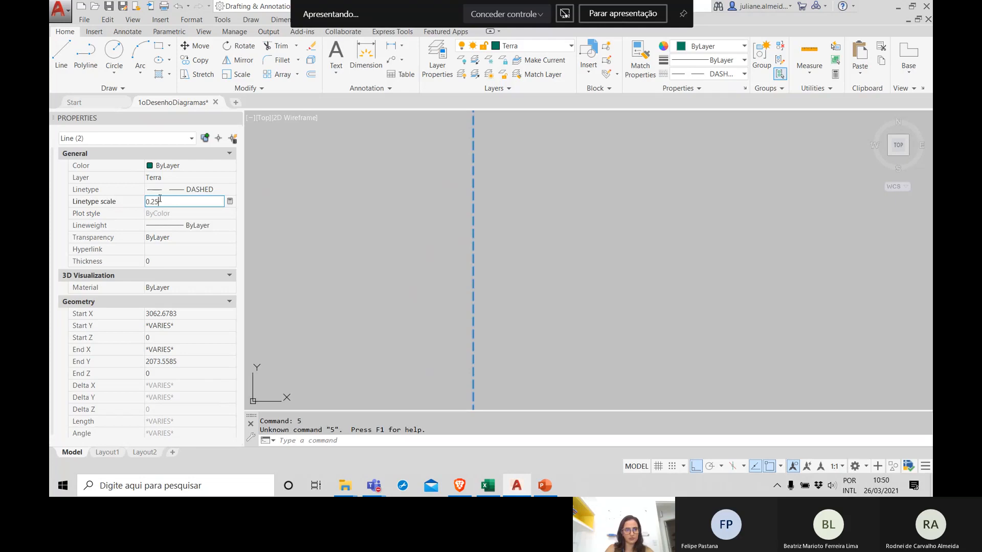
left_click_drag(160, 201, 108, 200)
type("5")
key("Return")
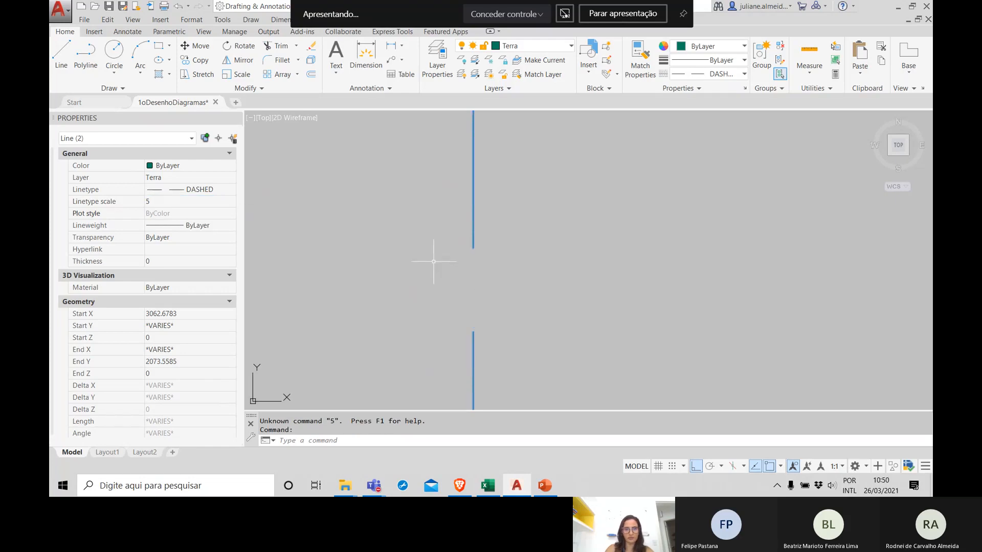
scroll(434, 262, "down", 5)
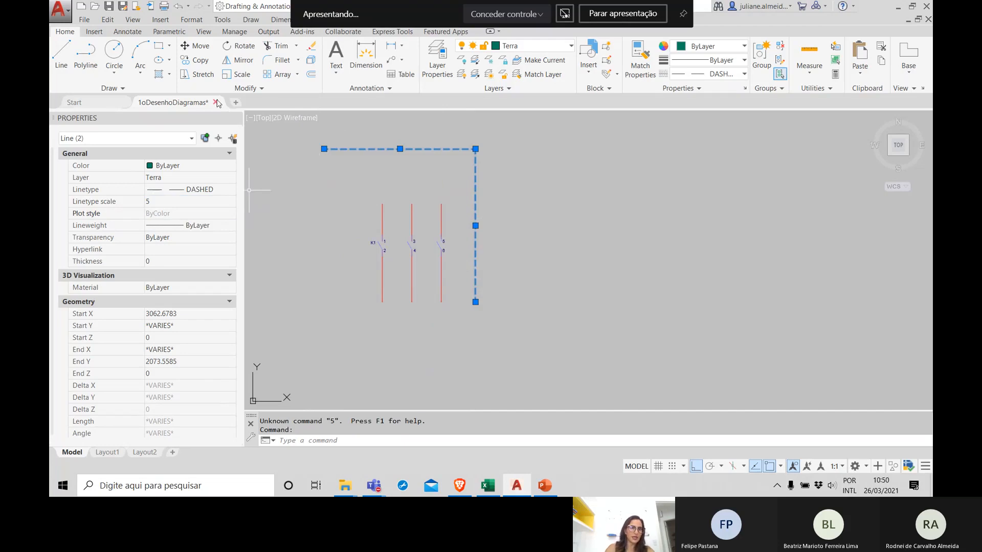
Close the drawing with its changes saved, reopen 1oDesenhoDiagramas from the recent documents and close the object properties palette
left_click(216, 103)
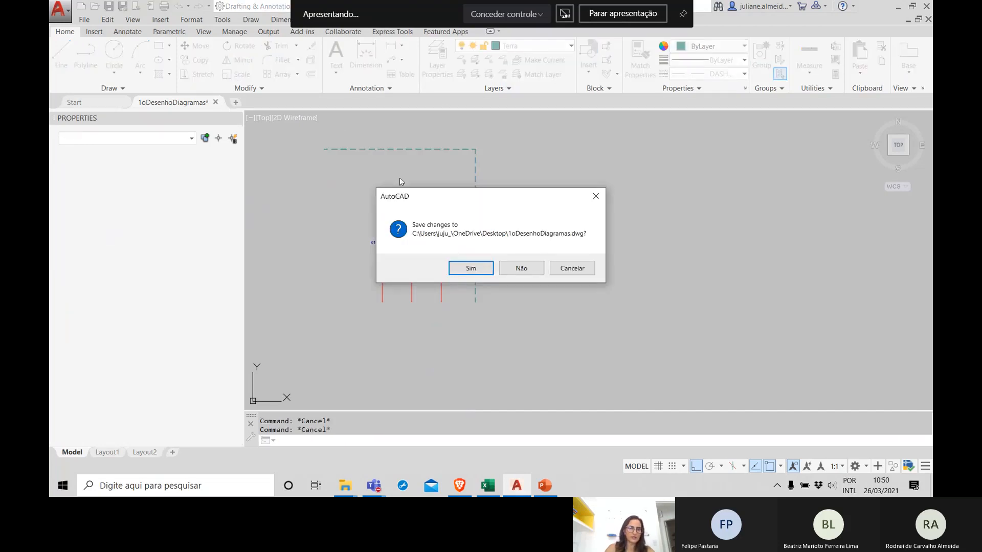
left_click(465, 265)
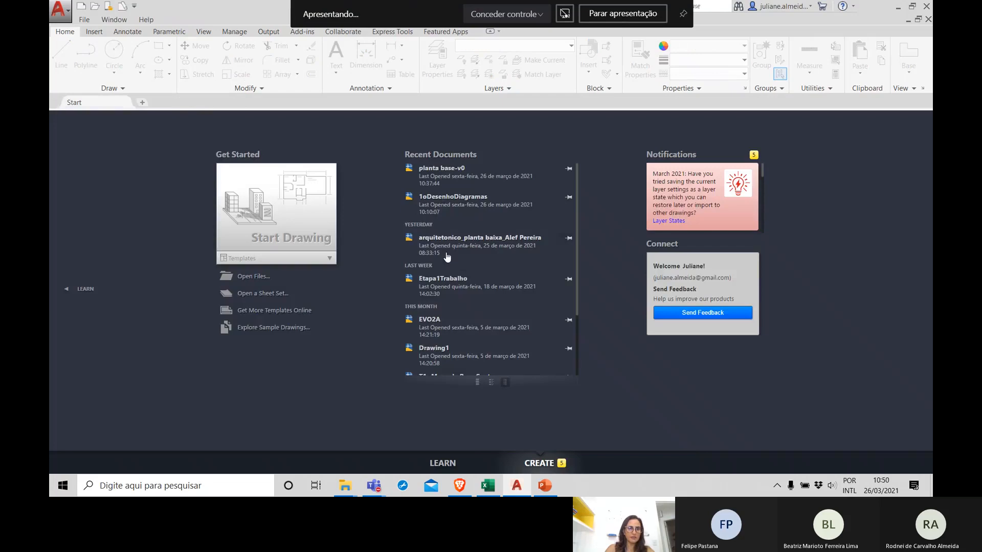
left_click(434, 203)
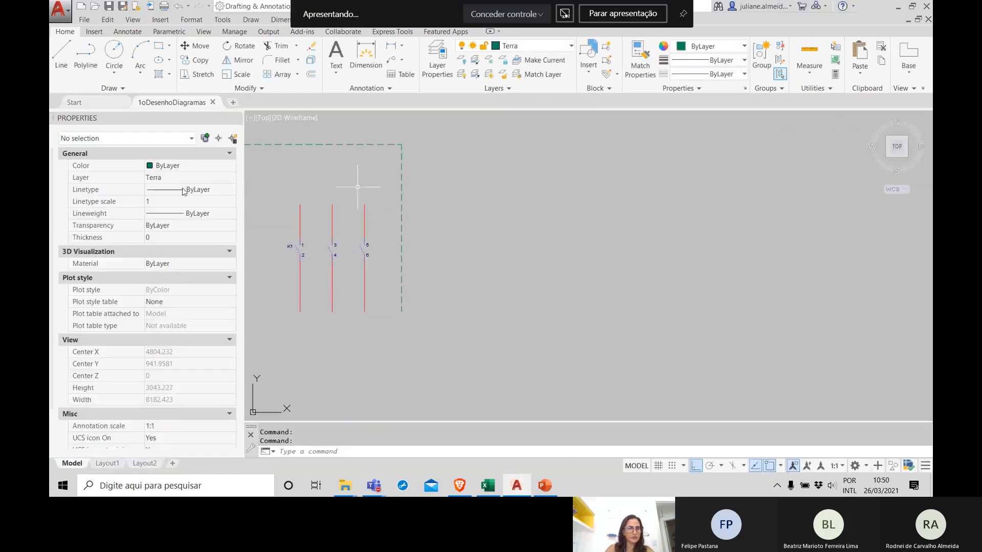
left_click(237, 119)
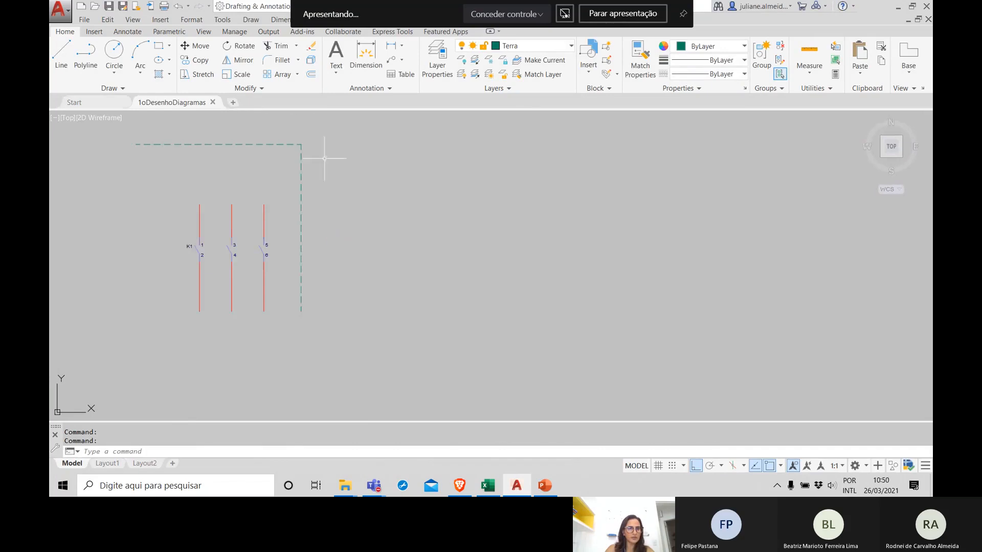
Draw a vertical test line on layer Terra beside the dashed conductor and check the linetype assigned to that layer
scroll(225, 197, "down", 2)
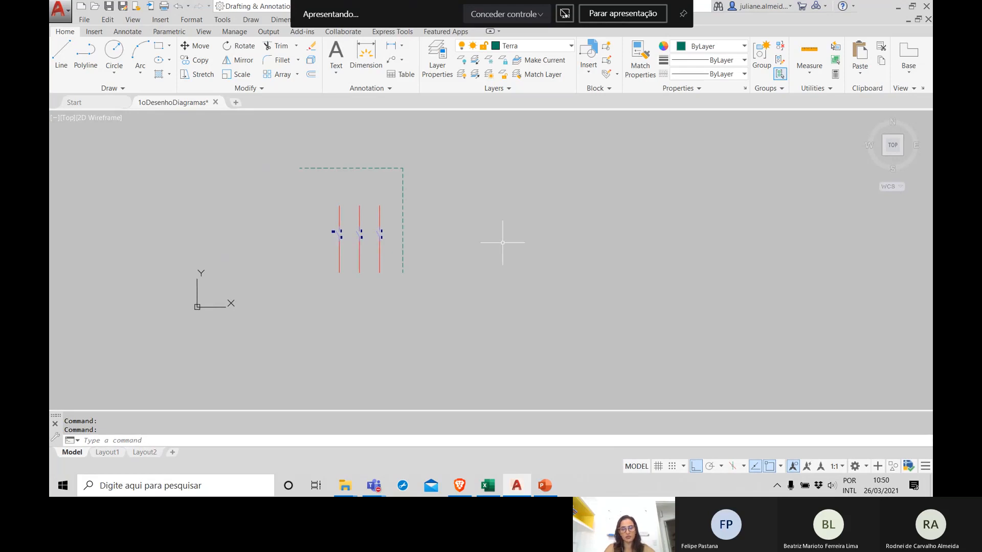
type("line")
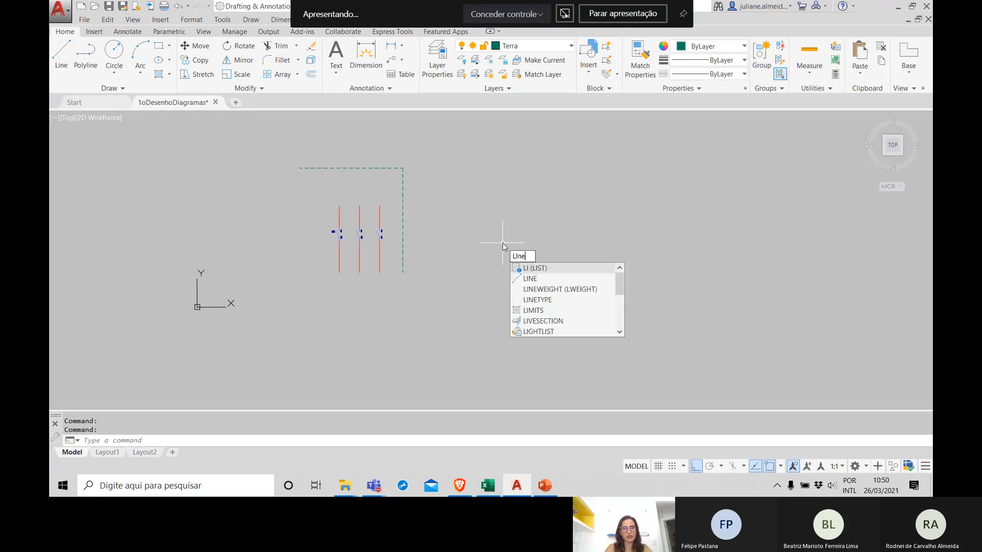
key("Return")
left_click(448, 172)
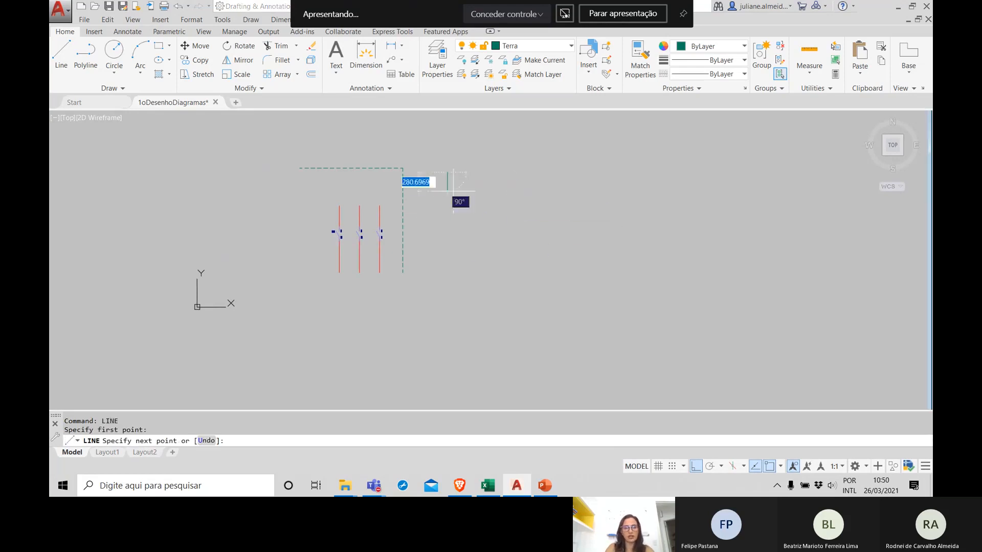
left_click(447, 241)
key("Return")
scroll(455, 215, "up", 5)
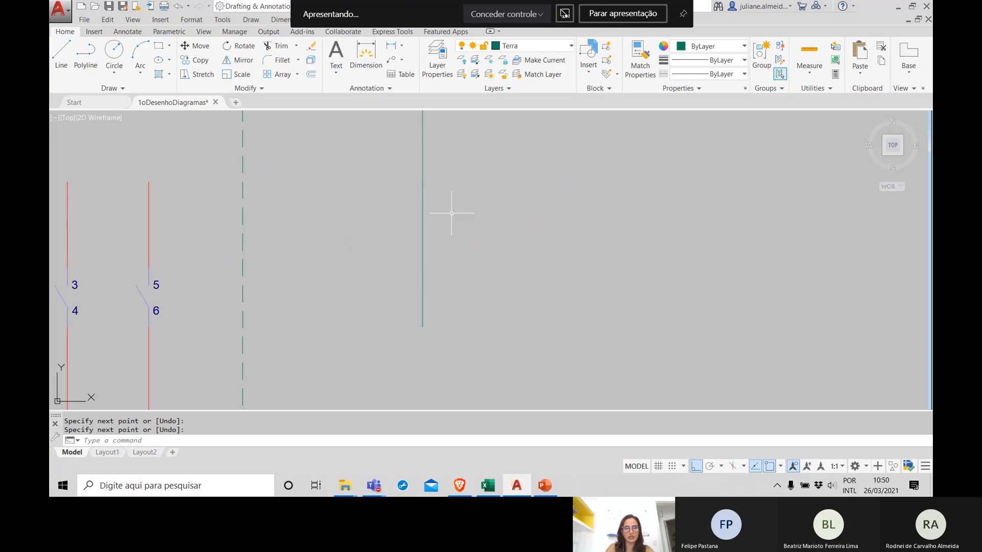
left_click(436, 64)
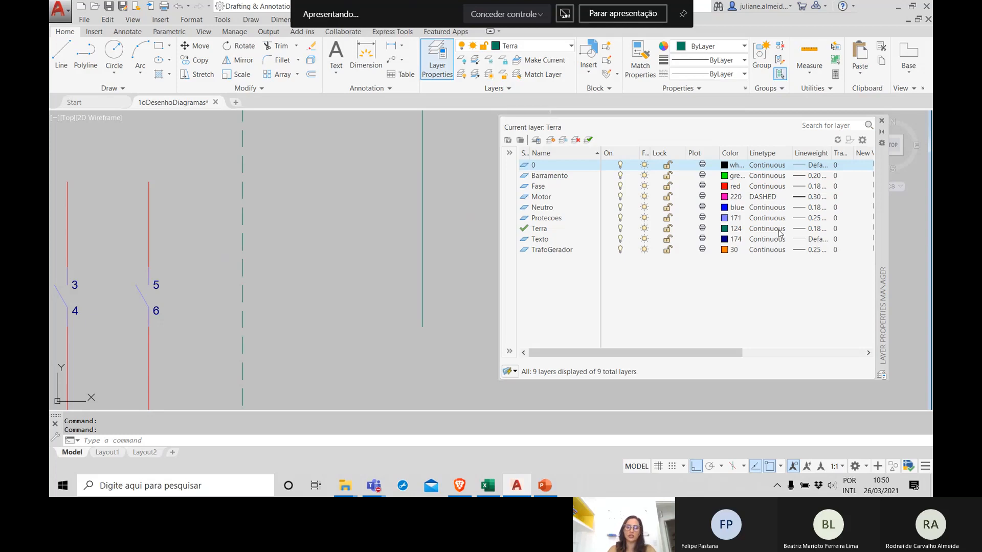
left_click(882, 120)
Erase the continuous vertical test line beside the dashed conductor and save the drawing
left_click(439, 239)
left_click(387, 235)
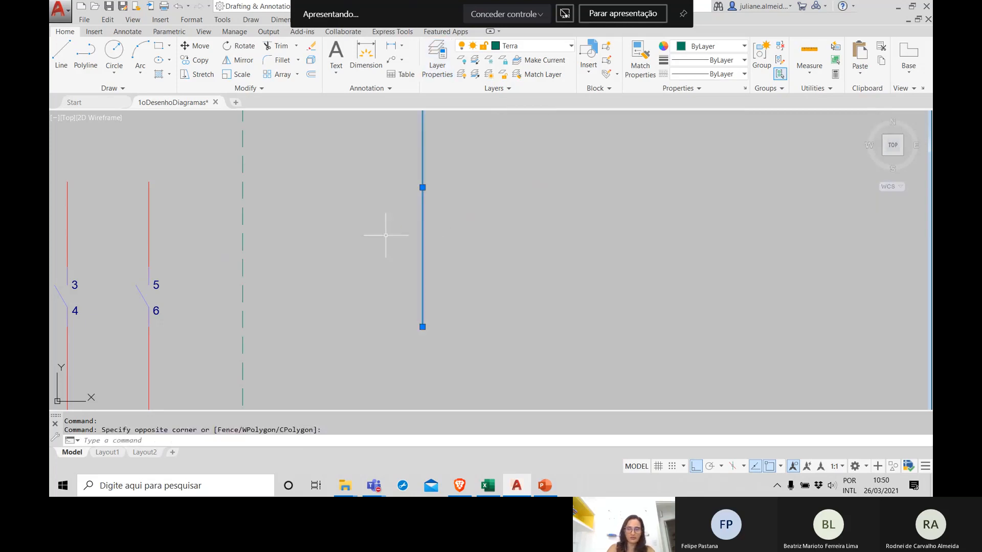
key("Delete")
scroll(392, 232, "down", 3)
mouse_move(392, 233)
middle_mouse_down()
mouse_move(484, 219)
mouse_move(563, 235)
middle_mouse_up()
key("ctrl+s")
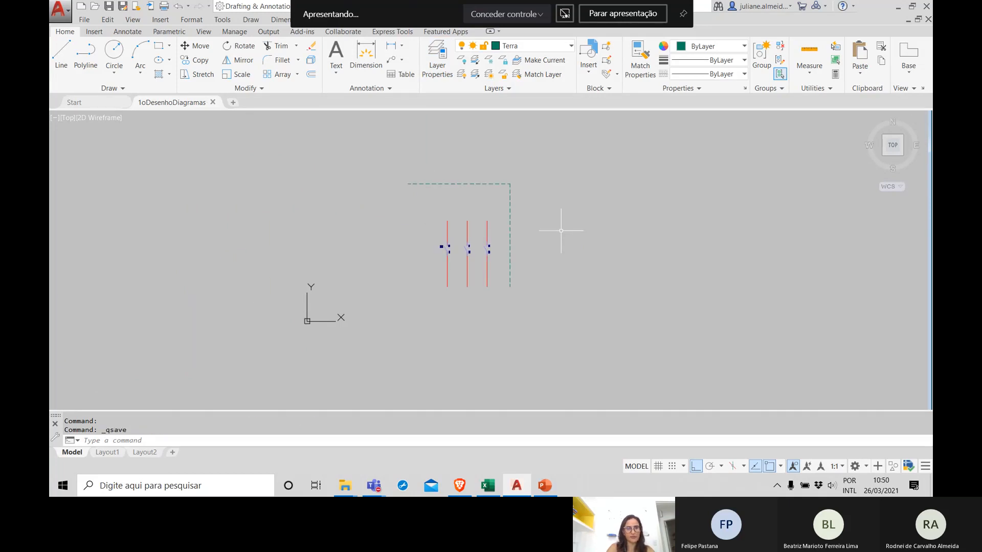
Switch to the Microsoft Teams meeting window and stop sharing the screen
mouse_move(384, 486)
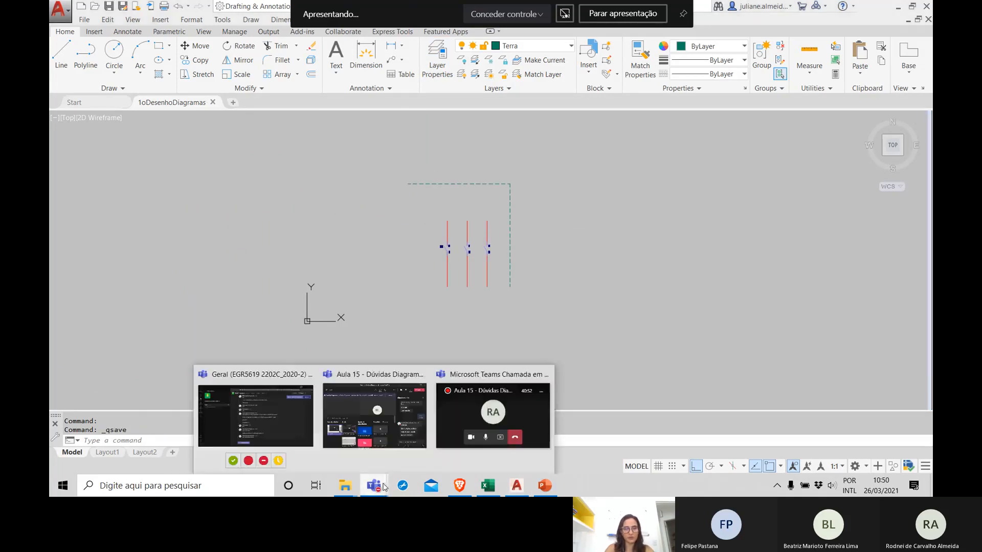
left_click(414, 435)
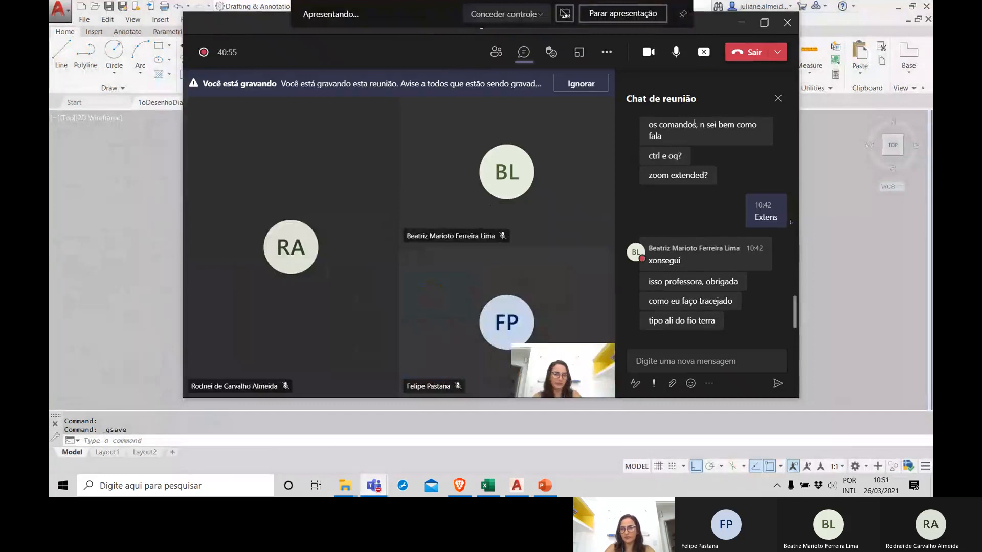
left_click(703, 53)
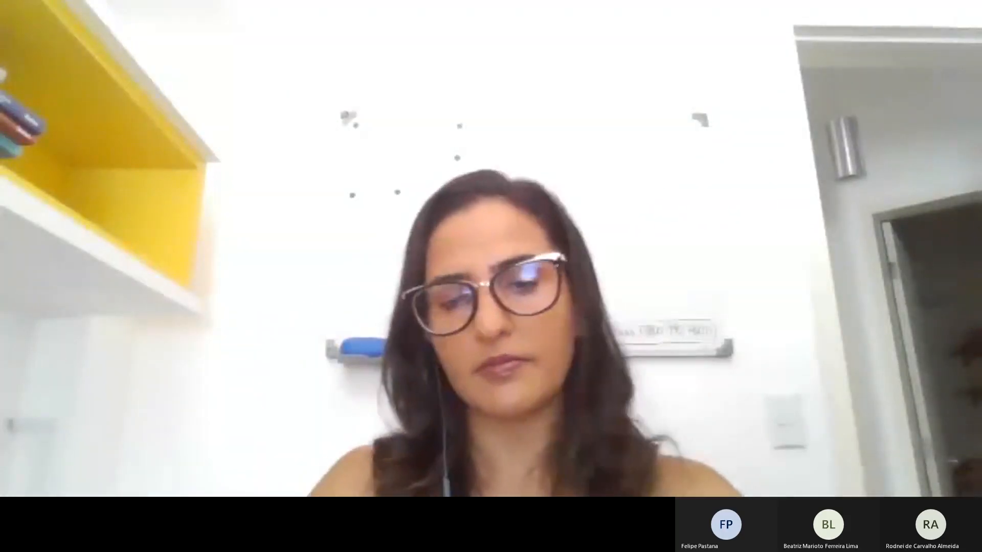